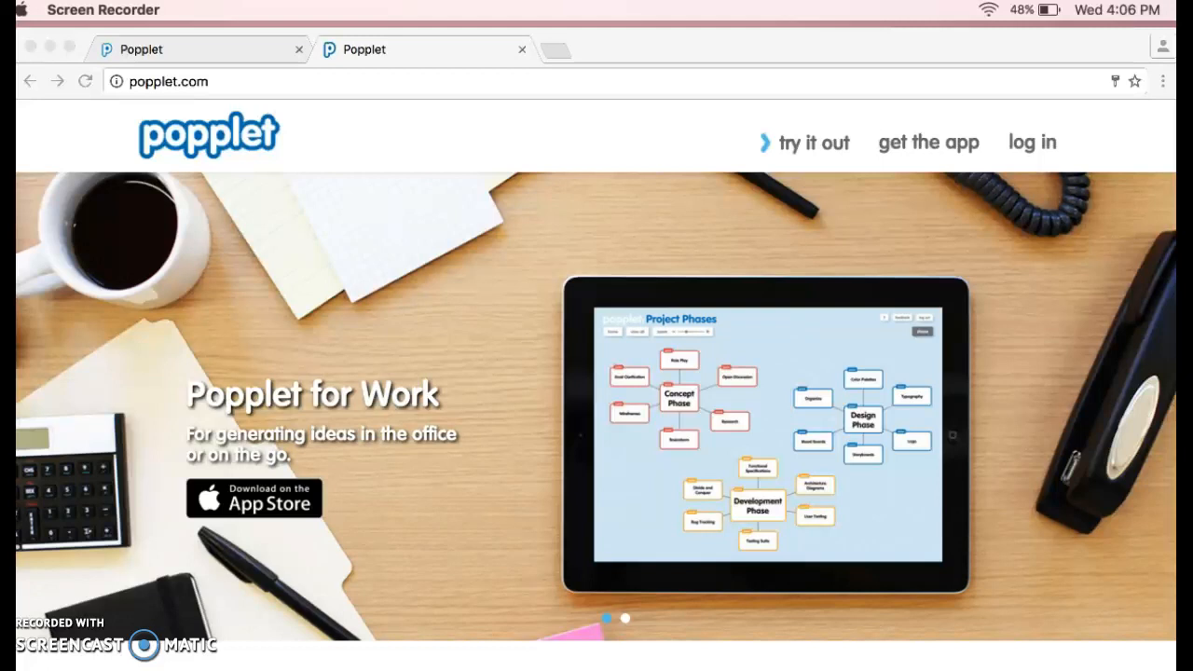
Step: Go from the Popplet site's log-in link to the sign-up form, and switch to the already signed-in Popplet home page
{"action": "left_click", "coordinate": [80, 37]}
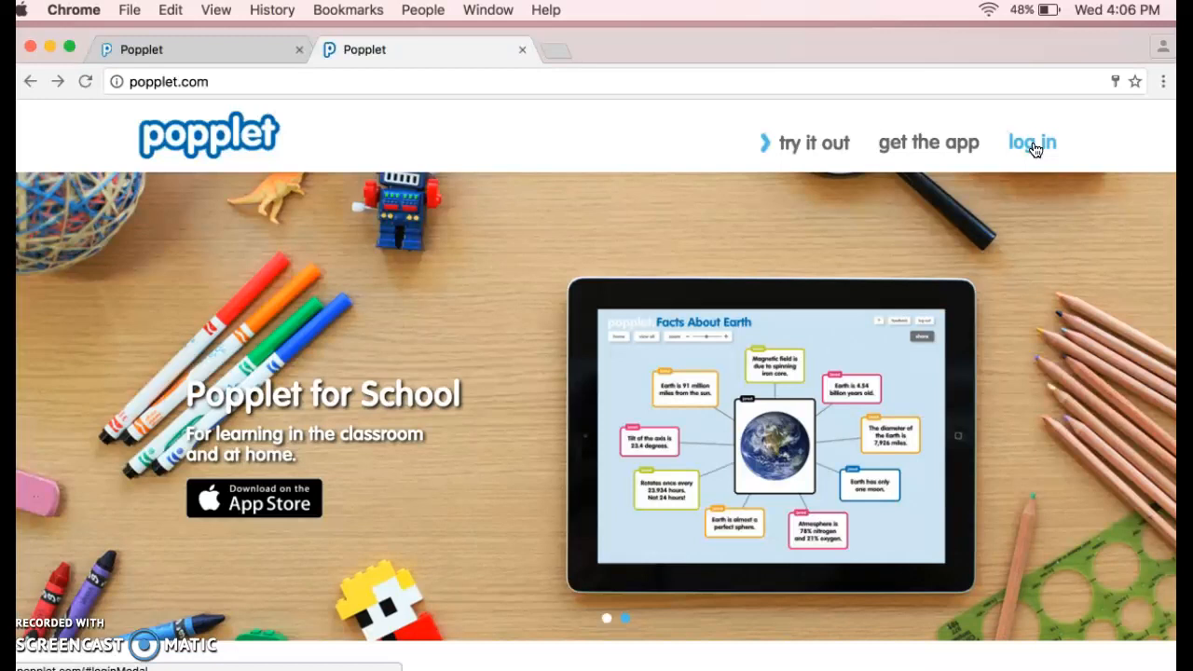
{"action": "left_click", "coordinate": [1035, 147]}
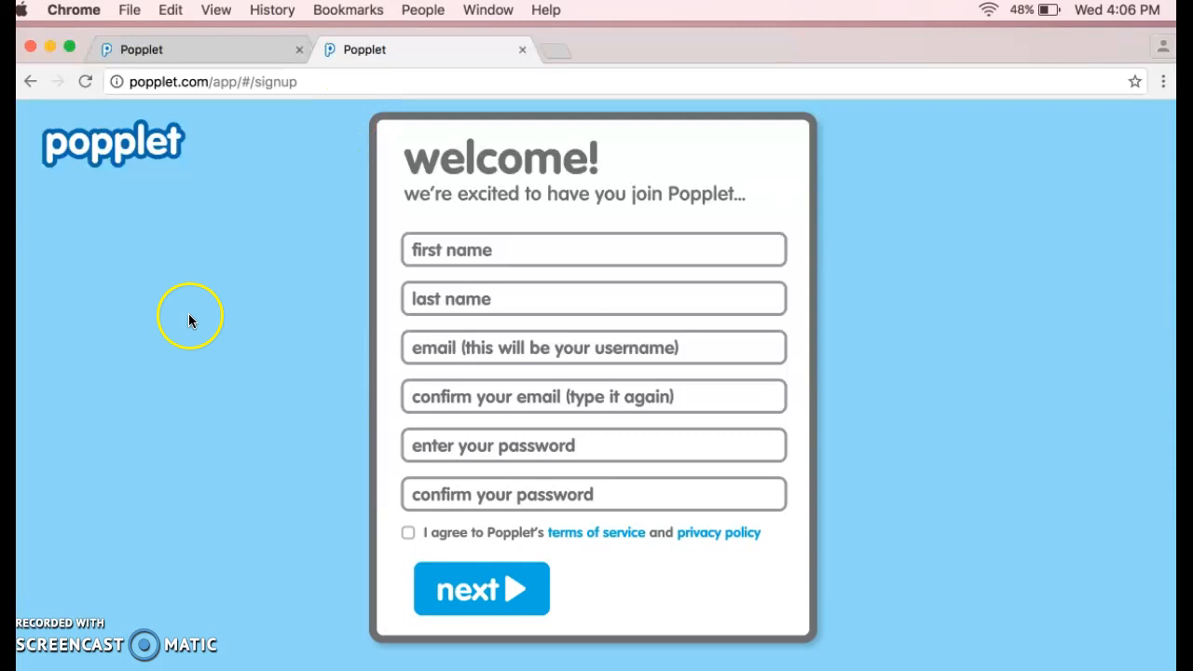
{"action": "left_click", "coordinate": [153, 51]}
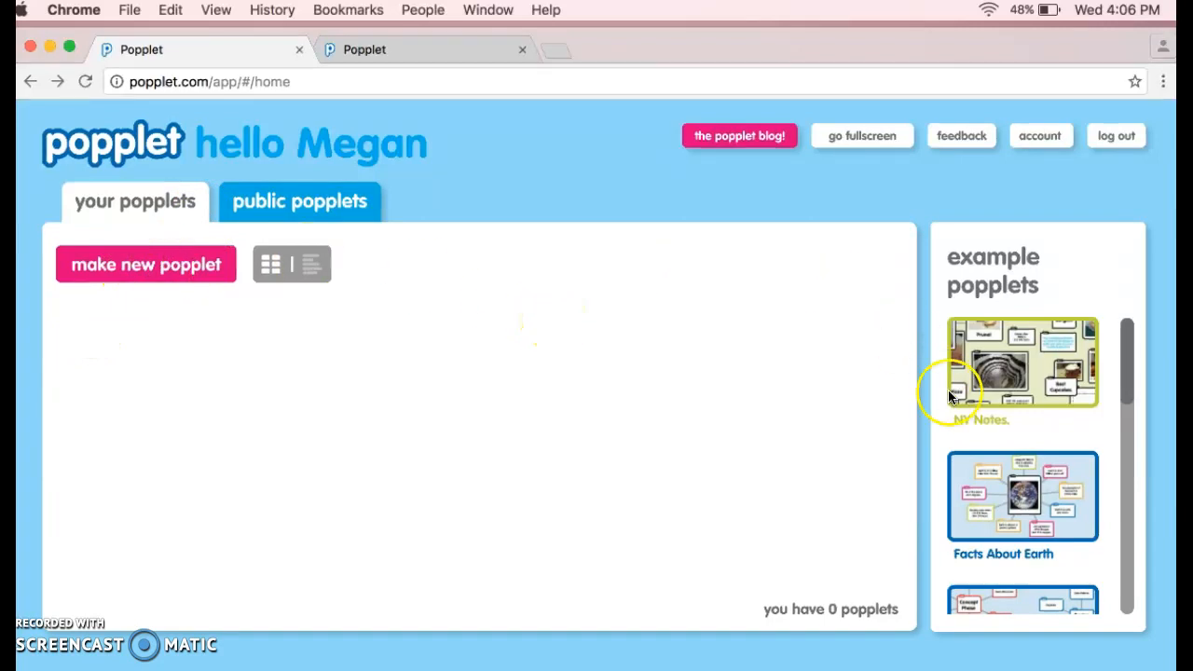
Step: Open the Facts About Earth example popplet to view it, and return to the home page
{"action": "mouse_move", "coordinate": [1126, 360]}
{"action": "left_mouse_down"}
{"action": "mouse_move", "coordinate": [1132, 447]}
{"action": "mouse_move", "coordinate": [1131, 373]}
{"action": "left_mouse_up"}
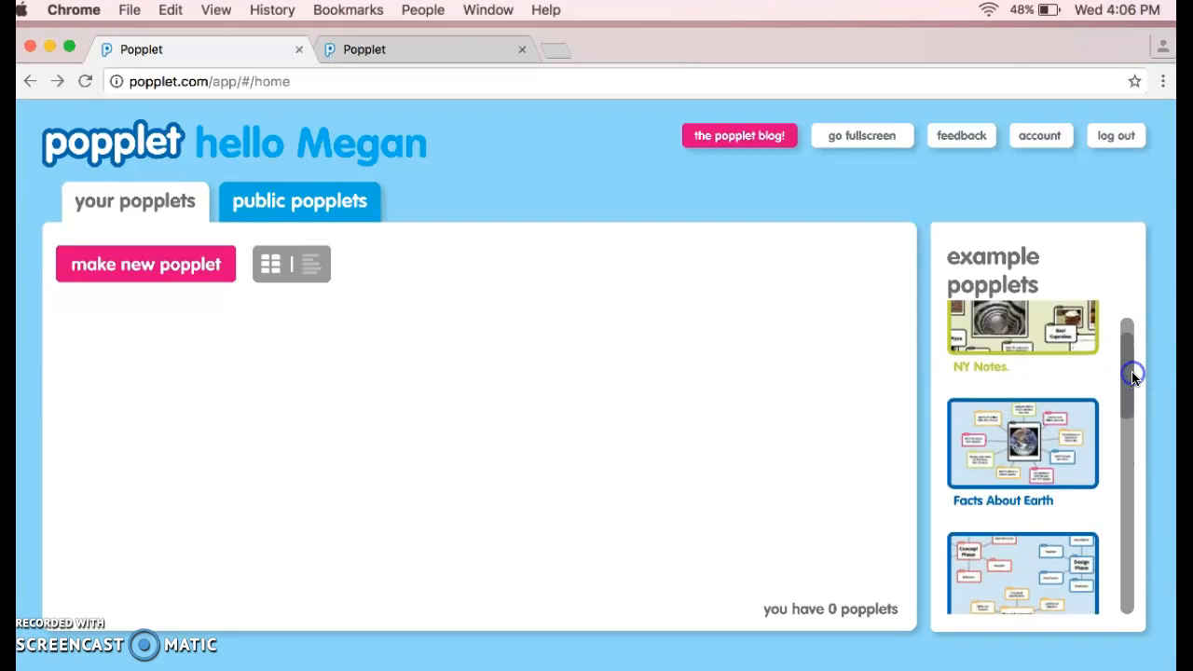
{"action": "left_click", "coordinate": [1048, 428]}
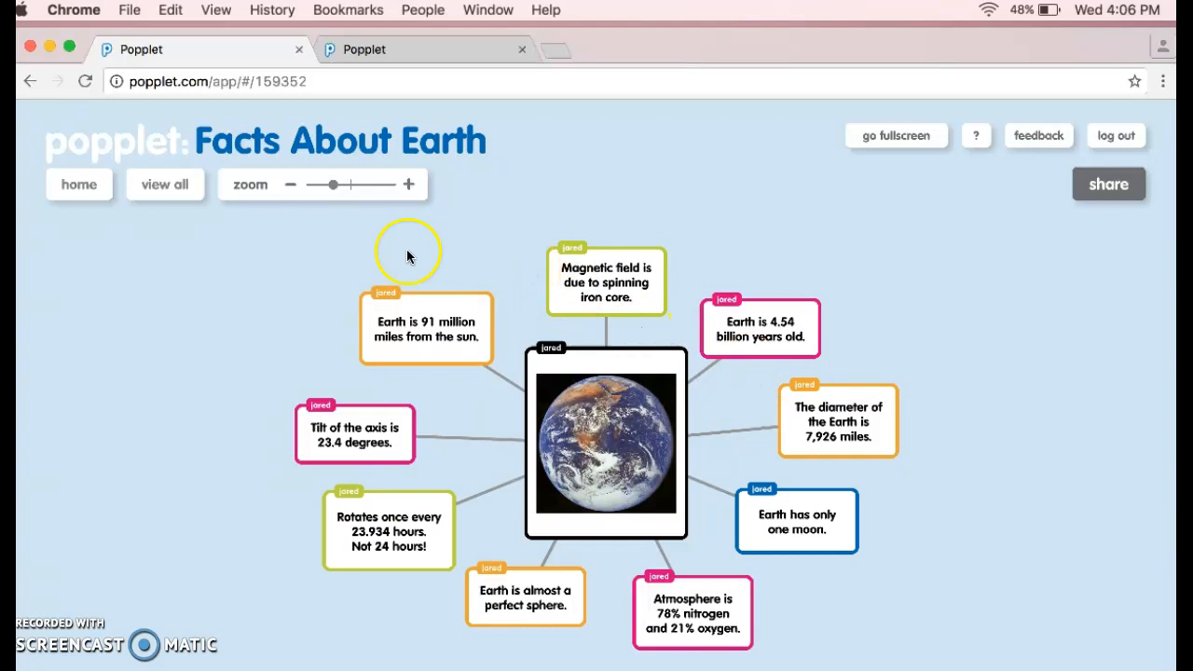
{"action": "left_click", "coordinate": [30, 81]}
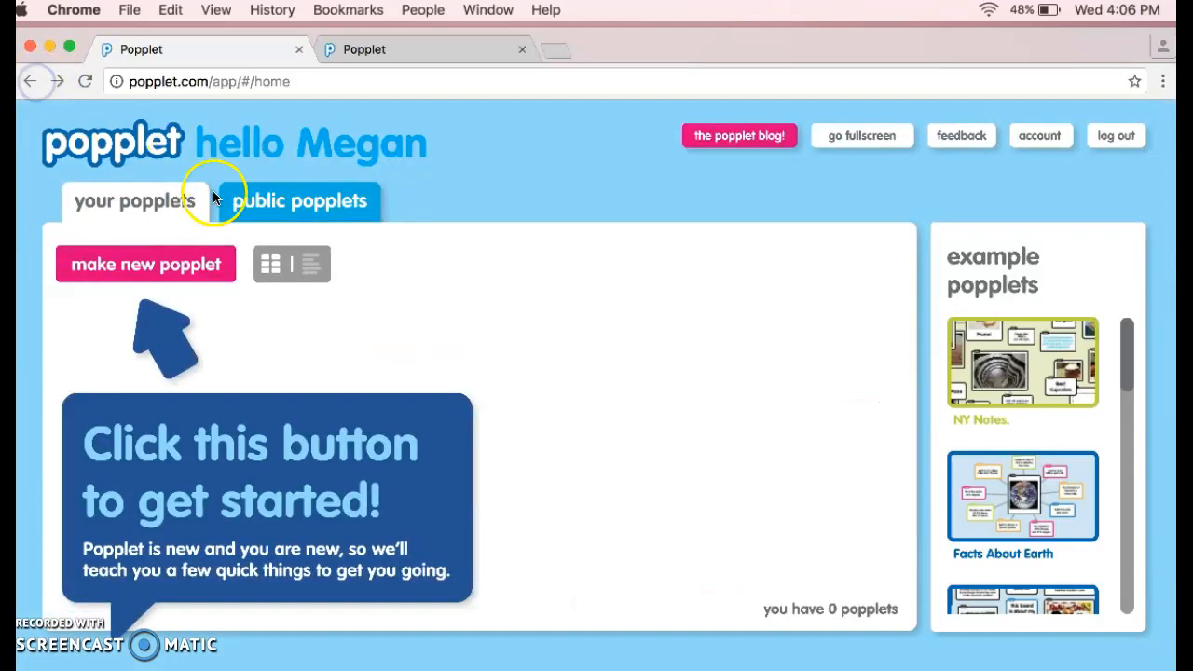
Step: Browse the most recent public popplets and return to your own popplets
{"action": "left_click", "coordinate": [325, 207]}
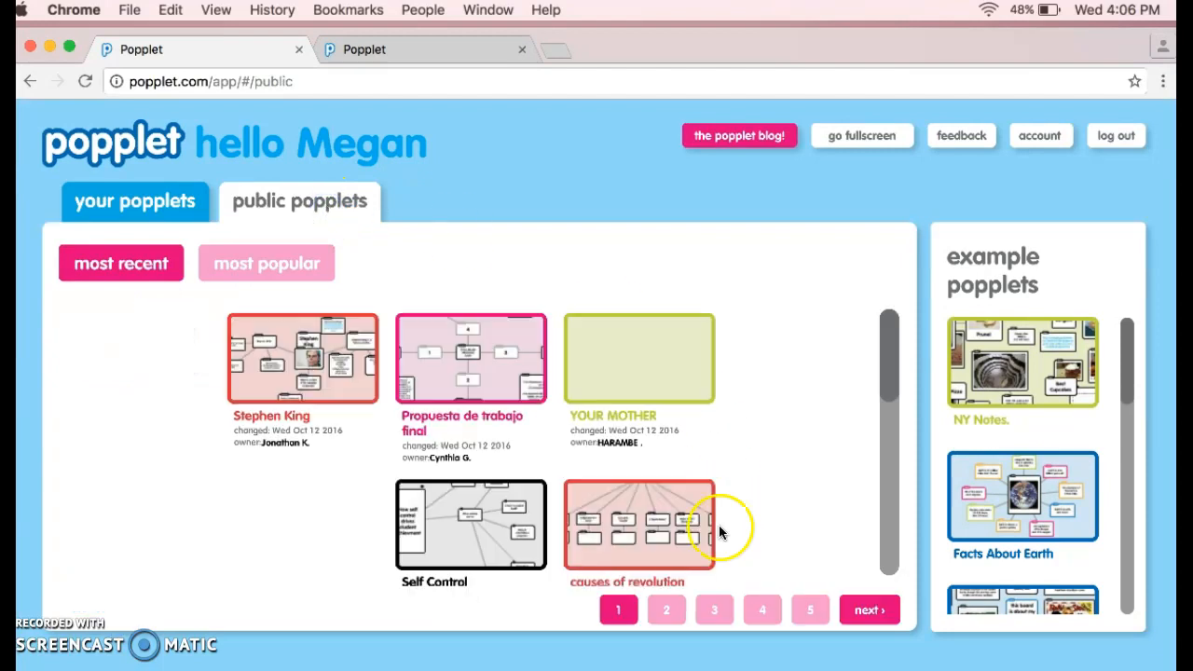
{"action": "left_click_drag", "start_coordinate": [893, 382], "coordinate": [908, 346]}
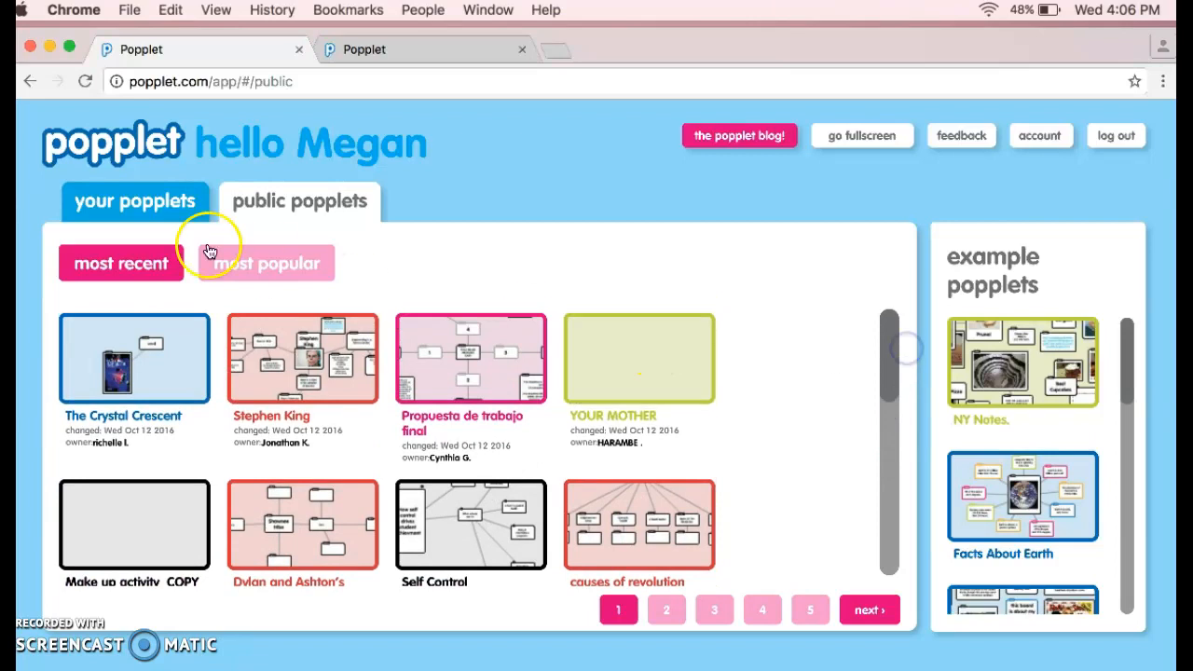
{"action": "left_click", "coordinate": [149, 201]}
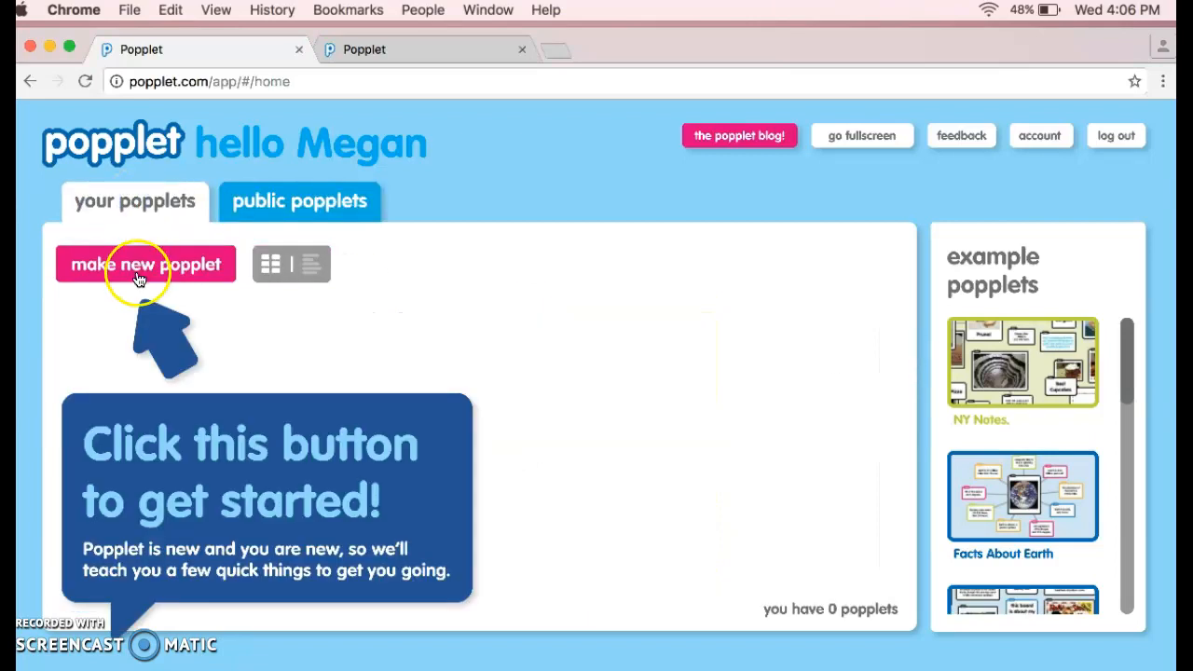
Step: Start a new popplet named Vincent Van Gogh and choose blue as its color
{"action": "left_click", "coordinate": [110, 270]}
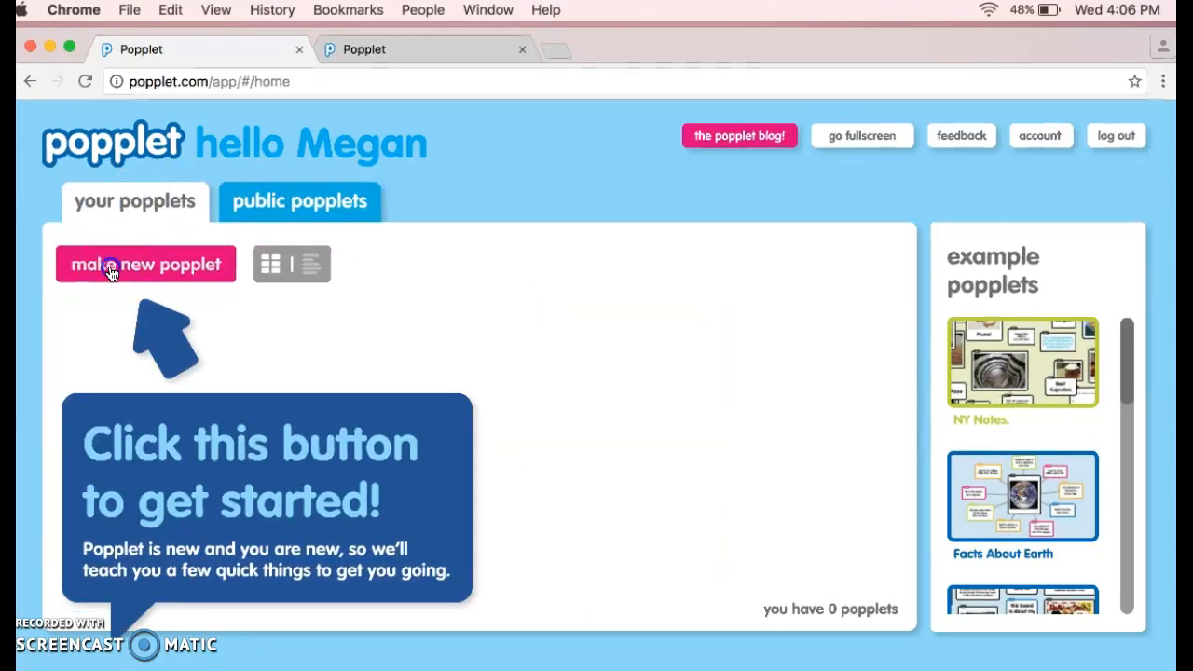
{"action": "left_click", "coordinate": [410, 350]}
{"action": "type", "text": "vince"}
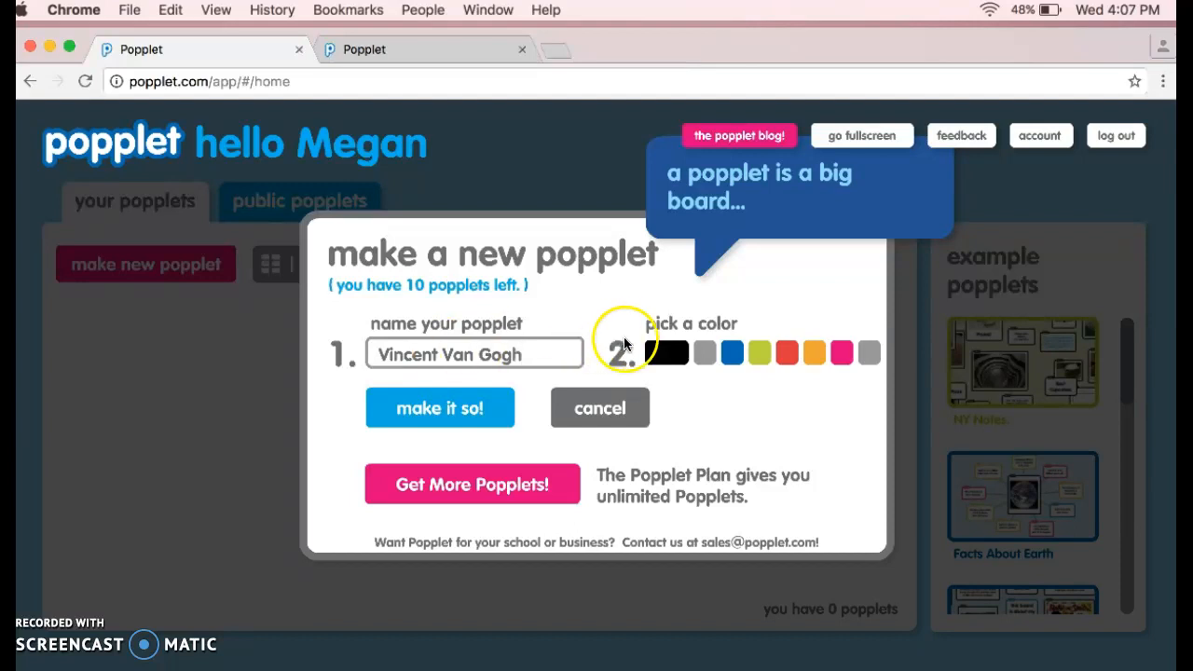
{"action": "left_click", "coordinate": [732, 358]}
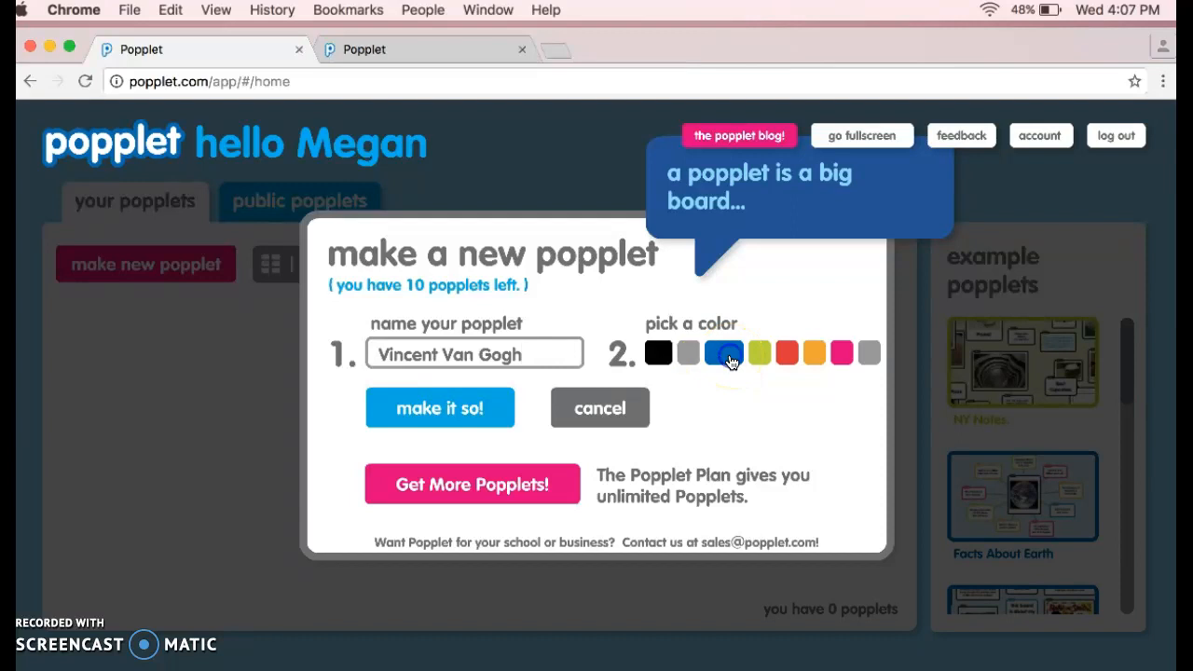
Step: Create the Vincent Van Gogh popplet, dismissing the logged-out error and submitting it again
{"action": "left_click", "coordinate": [432, 411]}
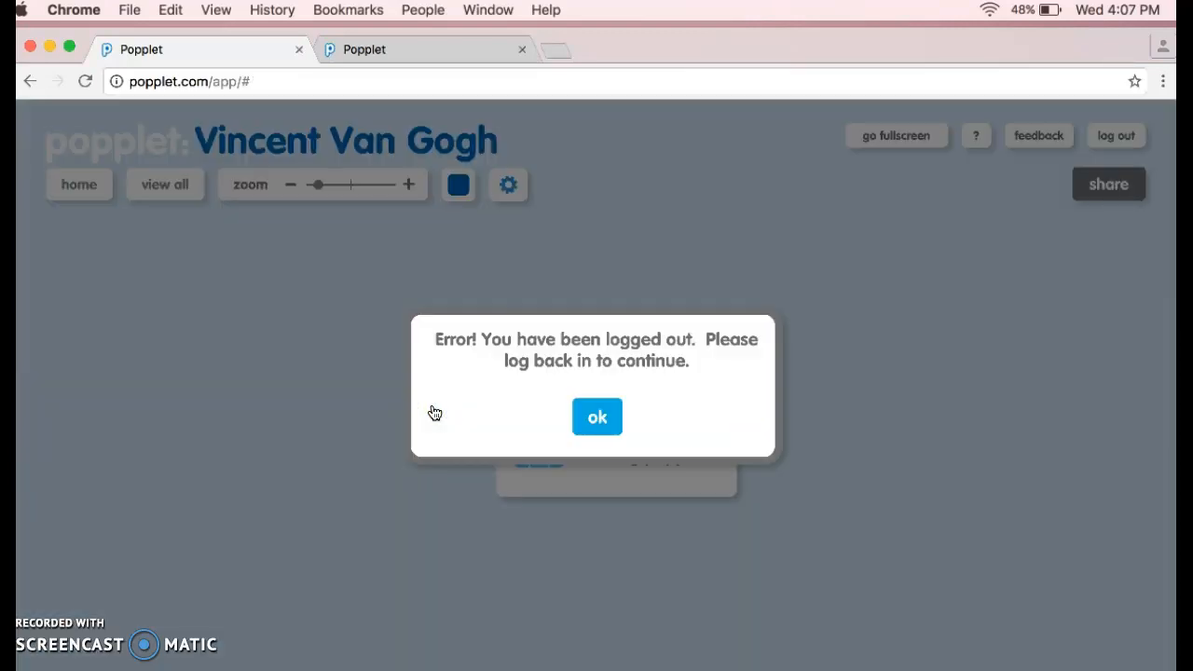
{"action": "left_click", "coordinate": [533, 422]}
{"action": "left_click", "coordinate": [598, 417]}
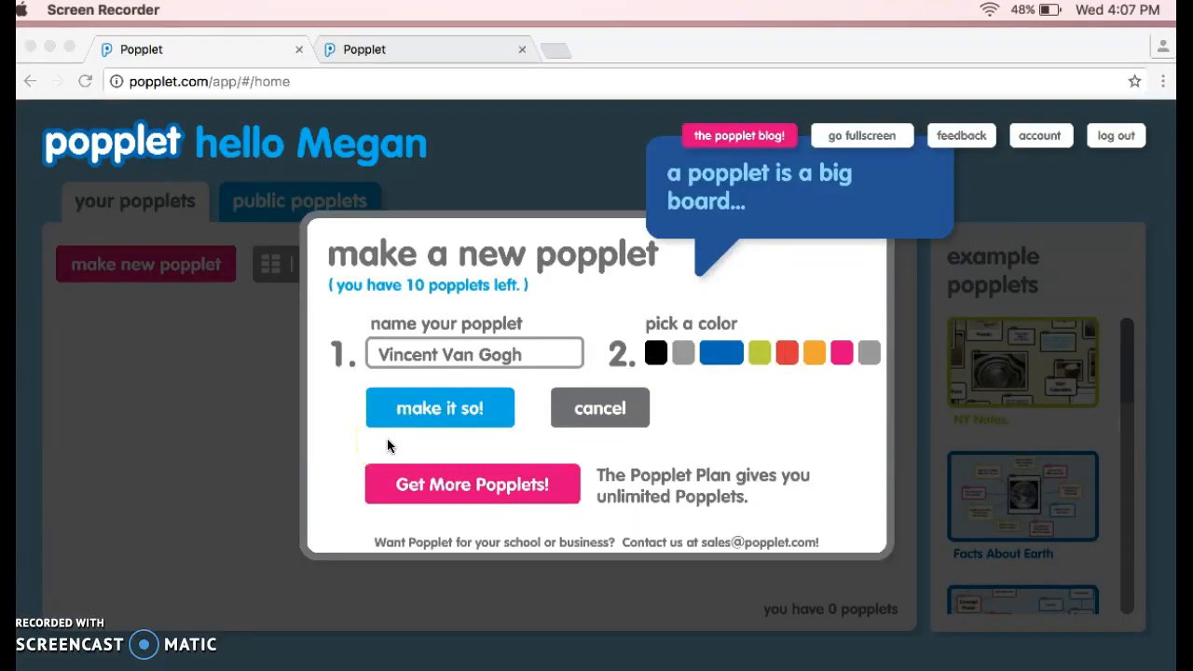
{"action": "left_click", "coordinate": [441, 417]}
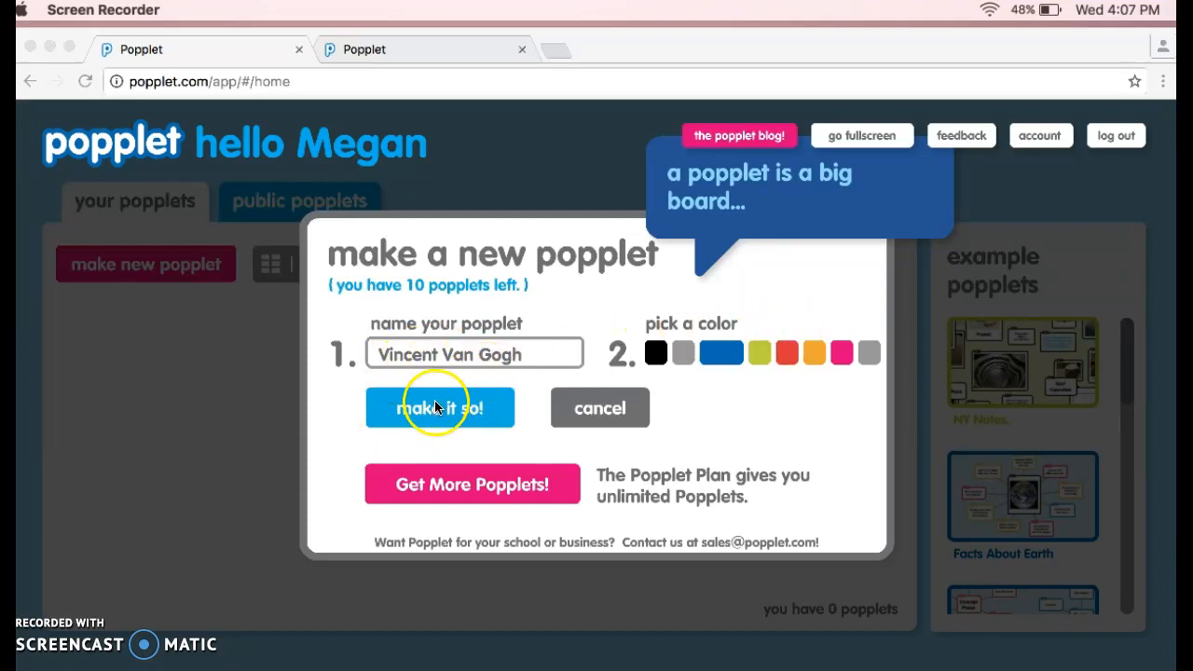
{"action": "left_click", "coordinate": [398, 414]}
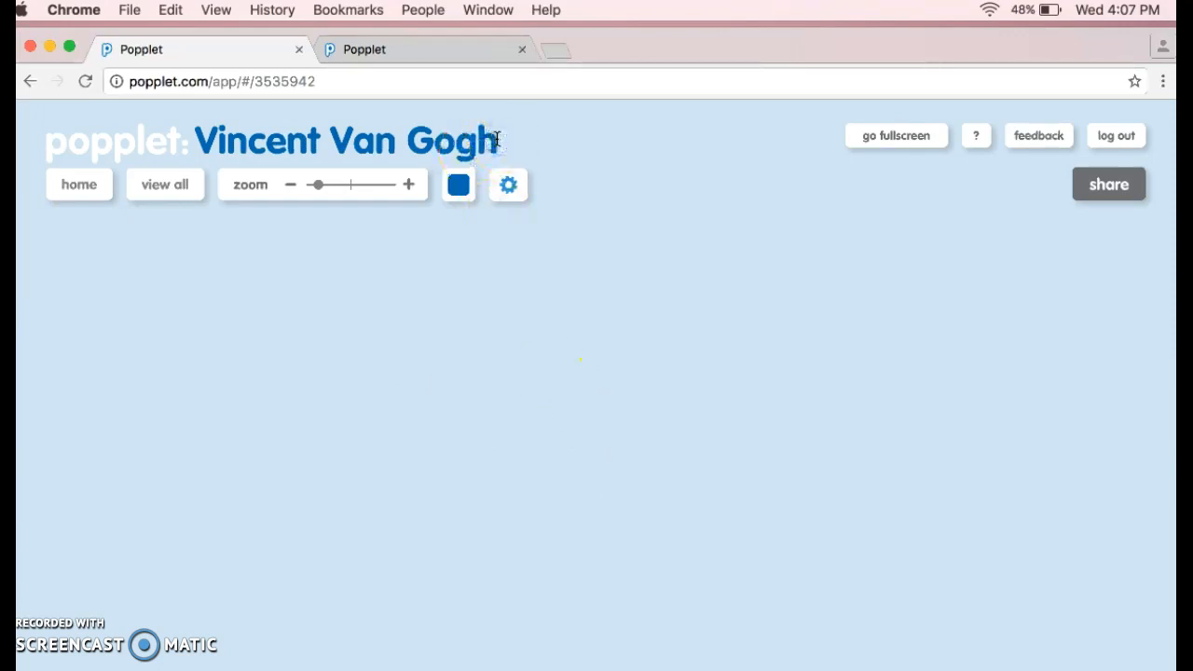
Step: Delete and retype the last two letters, "gh", of the popplet's title
{"action": "key", "text": "BackSpace"}
{"action": "key", "text": "BackSpace"}
{"action": "type", "text": "gh"}
Step: Change the popplet's background color to red and back to blue
{"action": "left_click", "coordinate": [459, 183]}
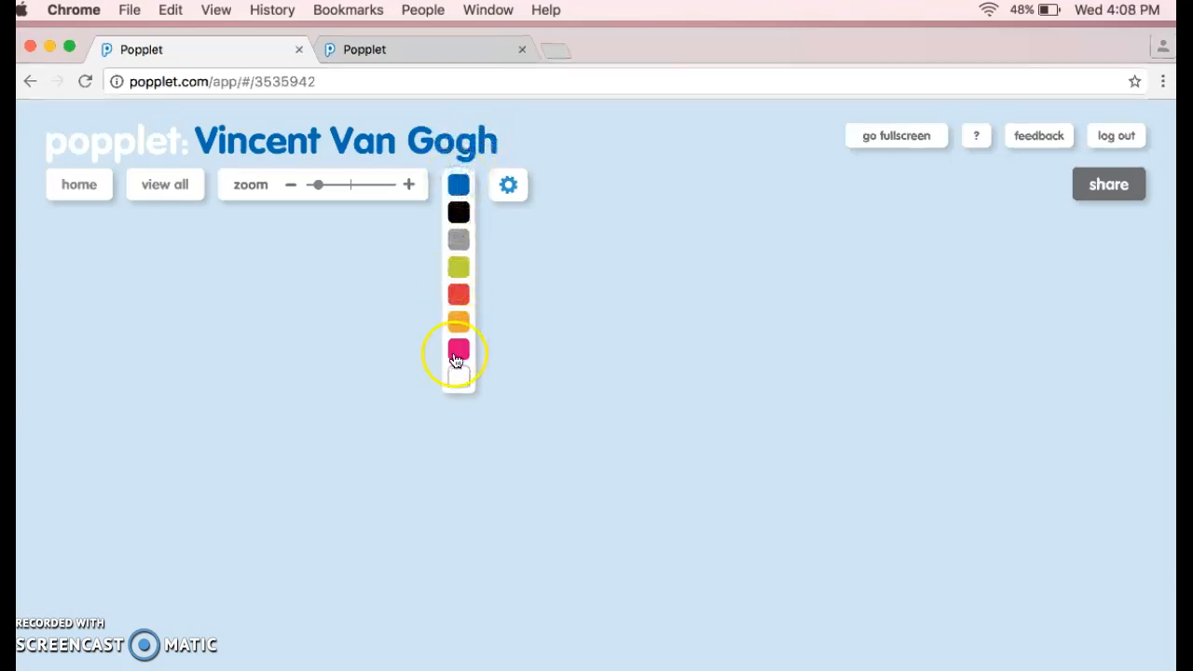
{"action": "left_click", "coordinate": [457, 296]}
{"action": "left_click", "coordinate": [456, 194]}
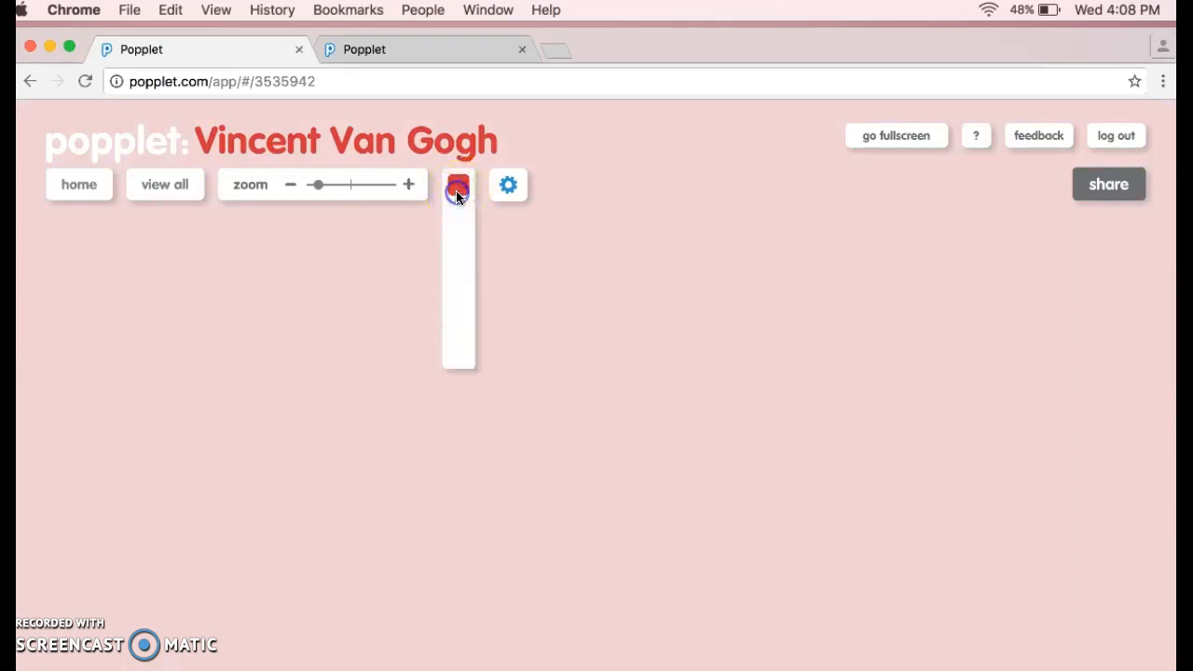
{"action": "left_click", "coordinate": [457, 268]}
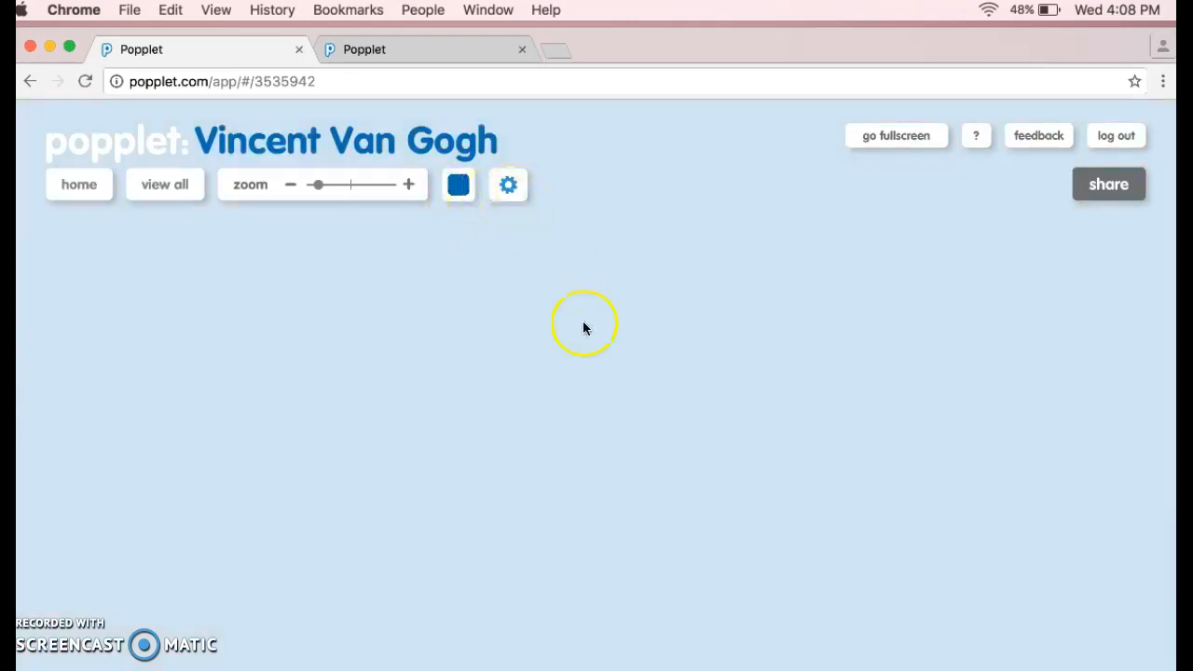
Step: Add a new box on the board and enter the text Vincent Van Gogh in it
{"action": "double_click", "coordinate": [566, 491]}
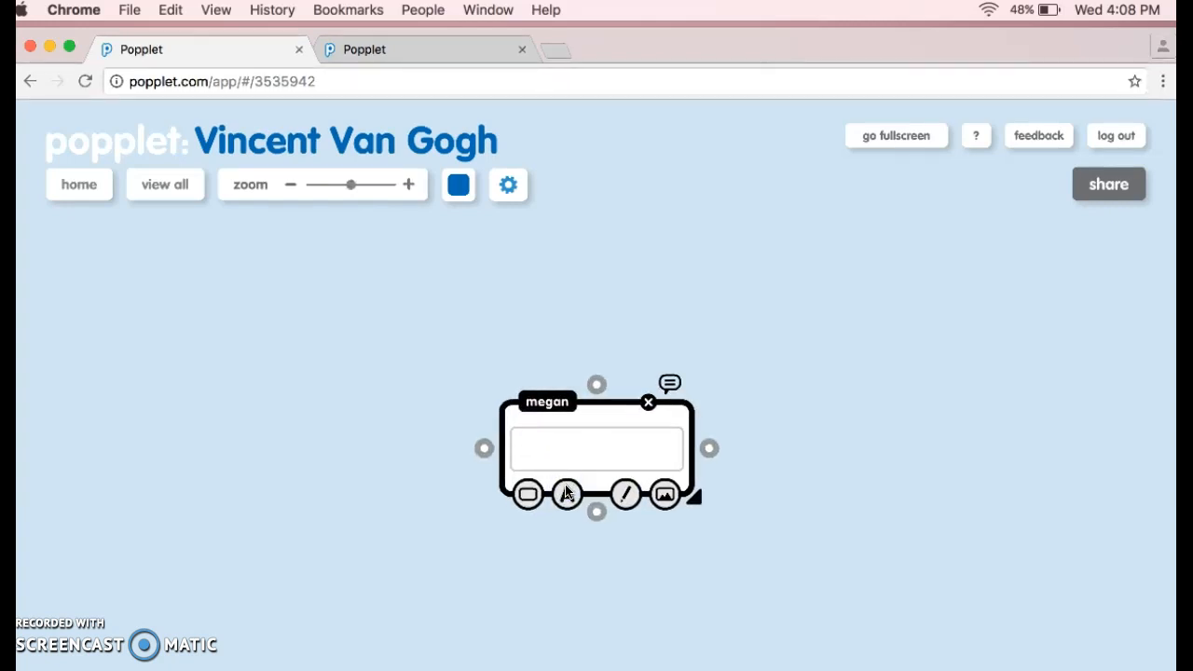
{"action": "type", "text": "Vincent Van G"}
{"action": "type", "text": "ogh"}
{"action": "key", "text": "BackSpace"}
{"action": "type", "text": "h"}
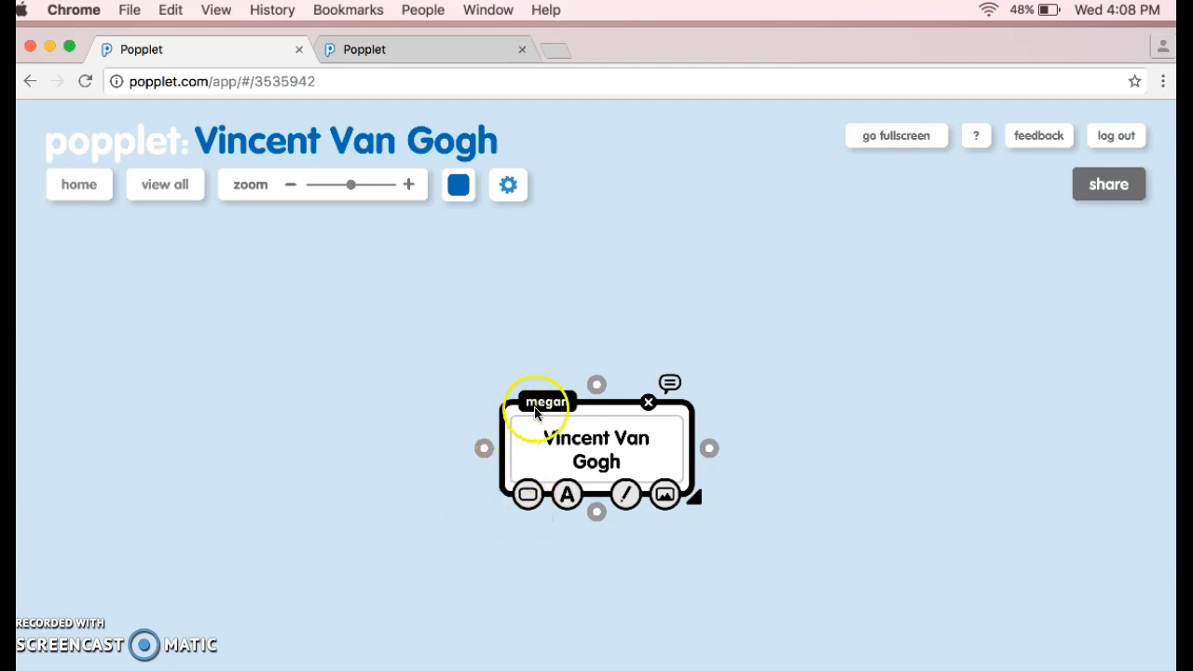
Step: Try gray, blue, green and red borders on the Vincent Van Gogh box and settle on green
{"action": "left_click", "coordinate": [526, 494]}
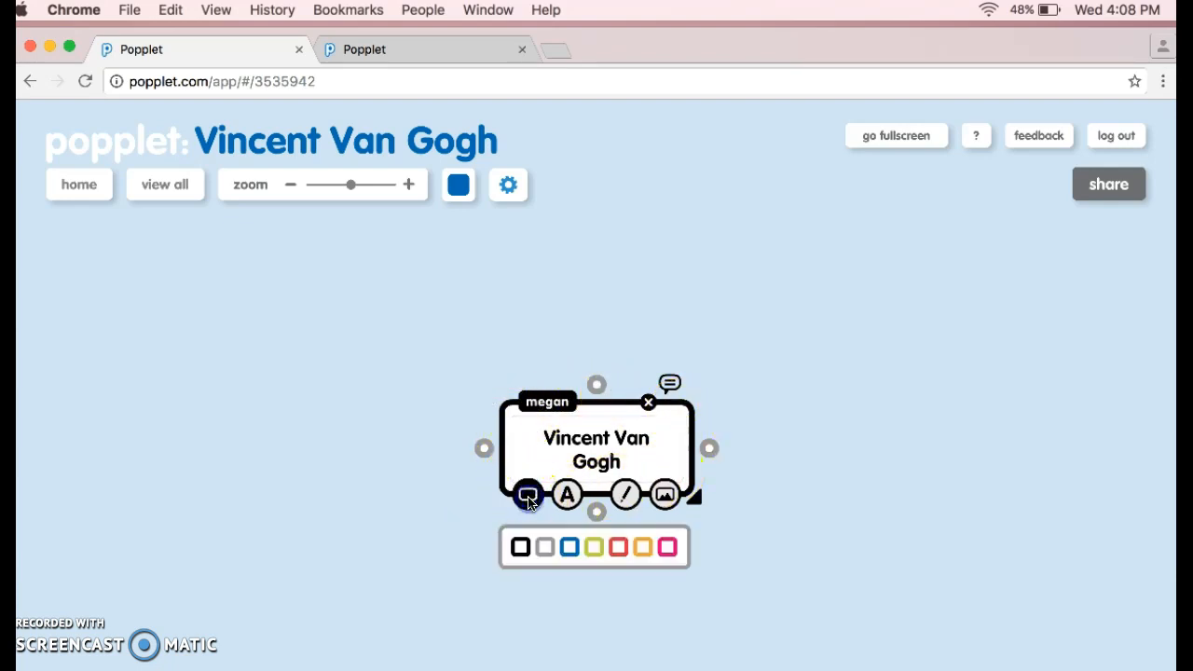
{"action": "left_click", "coordinate": [545, 548]}
{"action": "left_click", "coordinate": [568, 549]}
{"action": "left_click", "coordinate": [596, 546]}
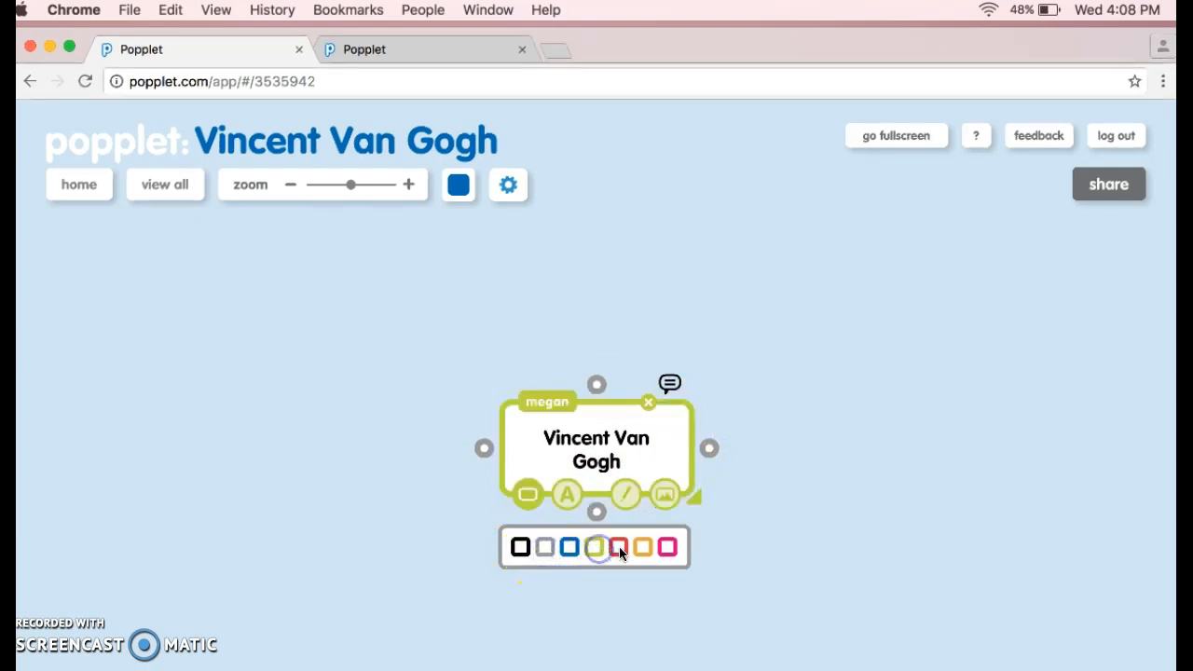
{"action": "left_click", "coordinate": [620, 546]}
{"action": "left_click", "coordinate": [593, 546]}
Step: Try the small, medium and large text sizes on the Vincent Van Gogh box, ending with large
{"action": "left_click", "coordinate": [547, 490]}
{"action": "left_click", "coordinate": [565, 494]}
{"action": "left_click", "coordinate": [529, 550]}
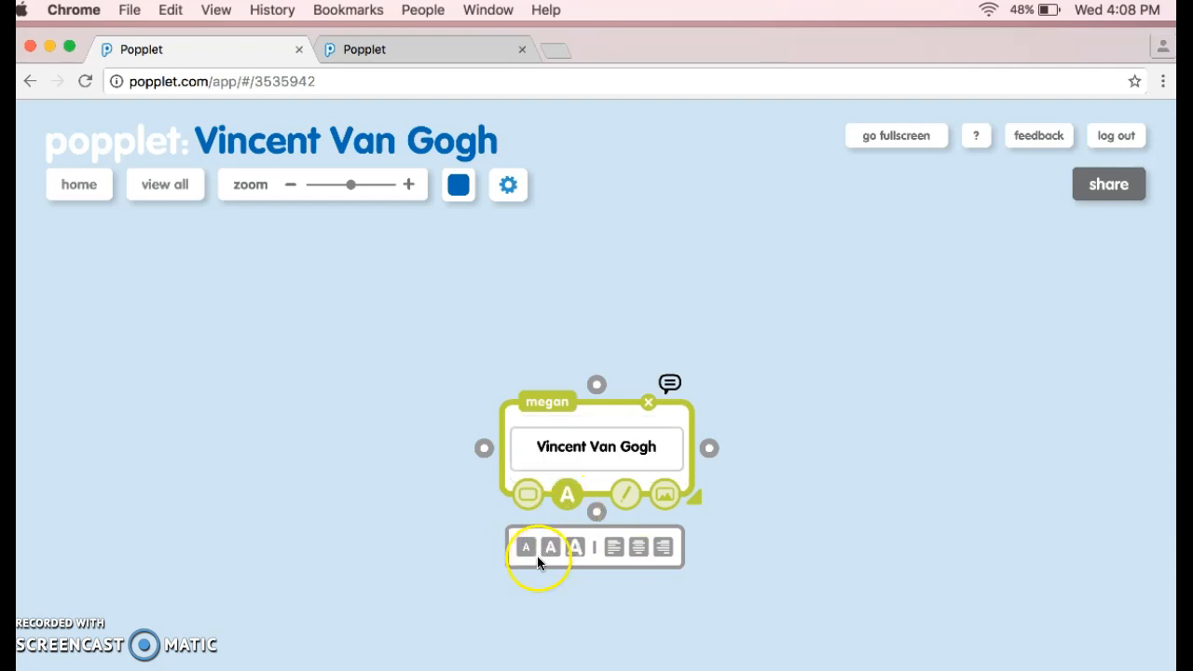
{"action": "left_click", "coordinate": [551, 549]}
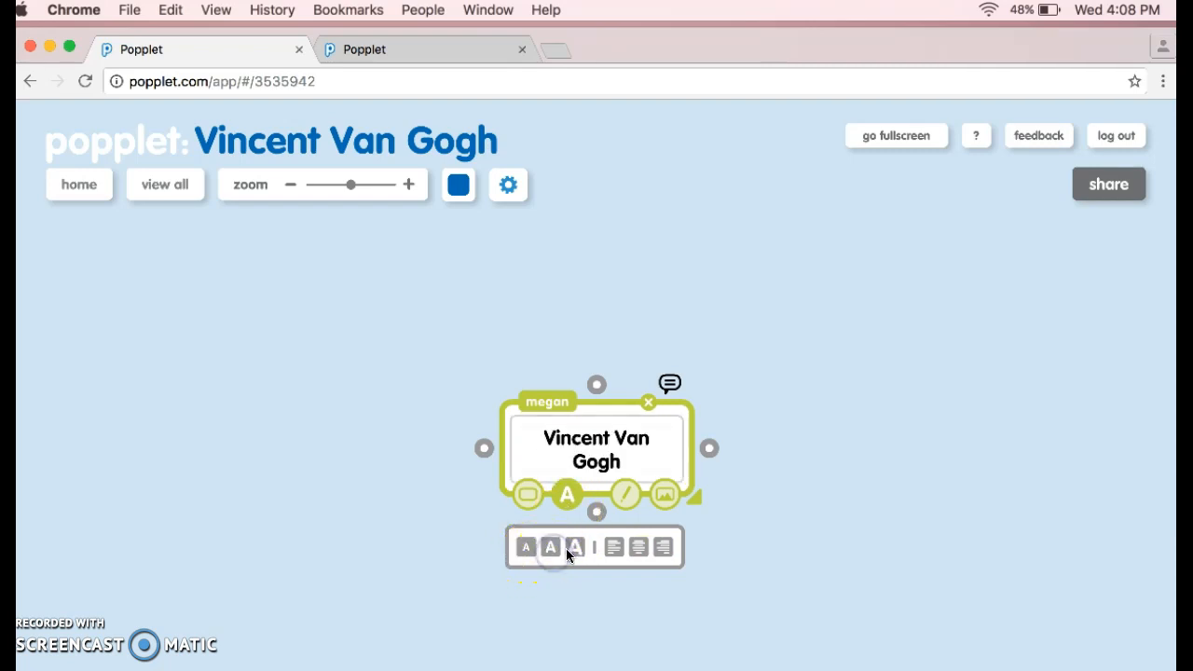
{"action": "left_click", "coordinate": [573, 549]}
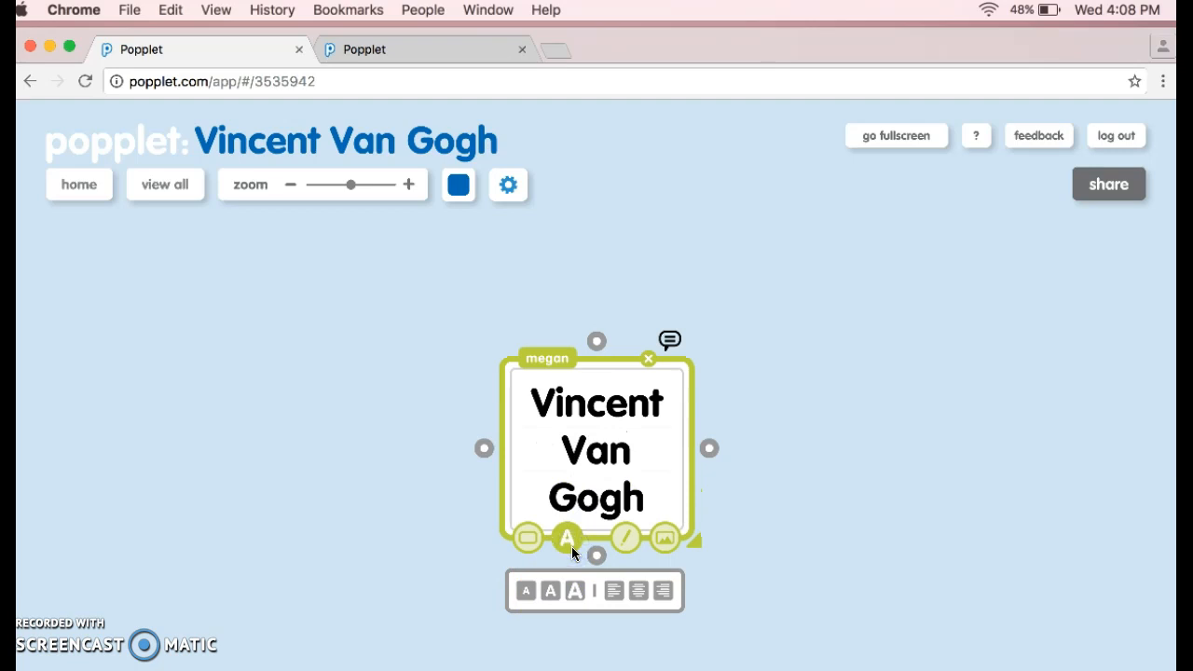
Step: Try left, center and right alignment on the box's text, settling on centered, and set its size to medium
{"action": "left_click", "coordinate": [612, 590]}
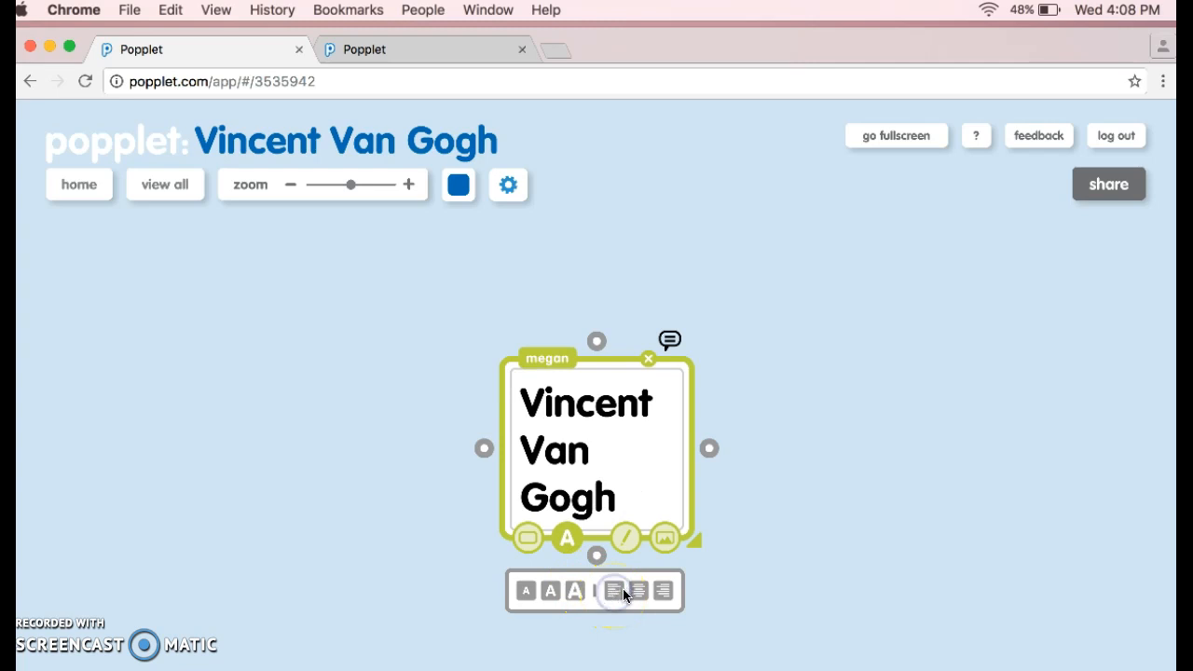
{"action": "left_click", "coordinate": [639, 590]}
{"action": "left_click", "coordinate": [663, 590]}
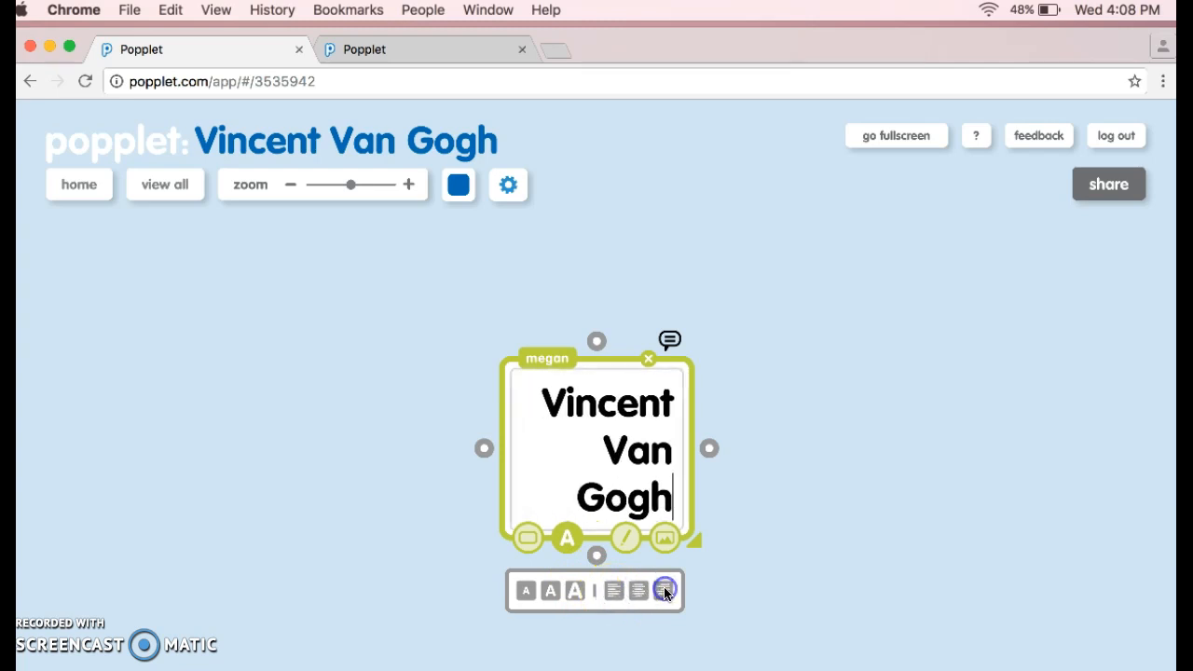
{"action": "left_click", "coordinate": [597, 592]}
{"action": "left_click", "coordinate": [638, 591]}
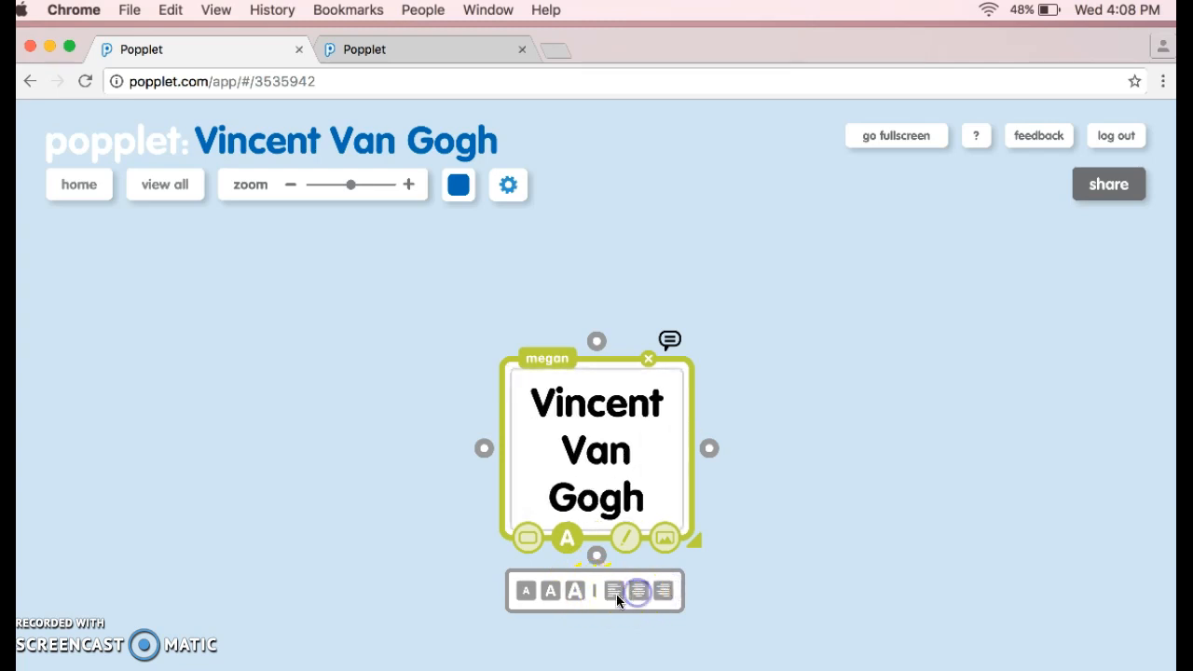
{"action": "left_click", "coordinate": [551, 589]}
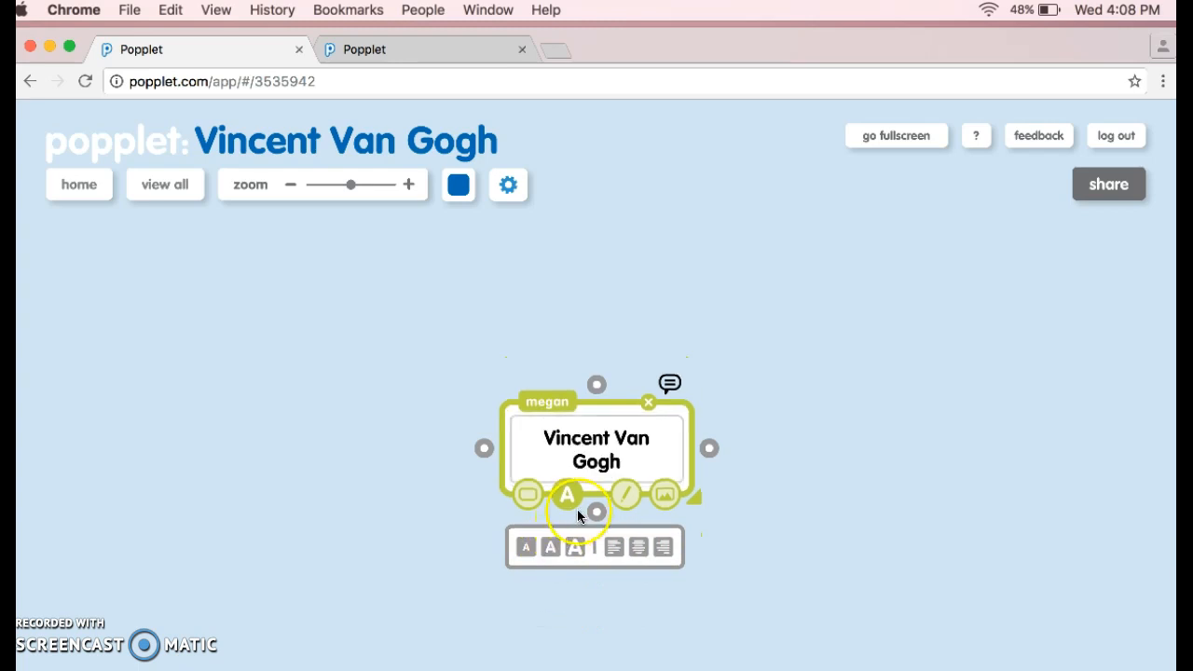
Step: Draw a freehand red scribble inside the Vincent Van Gogh box
{"action": "left_click", "coordinate": [632, 499]}
{"action": "left_click", "coordinate": [586, 612]}
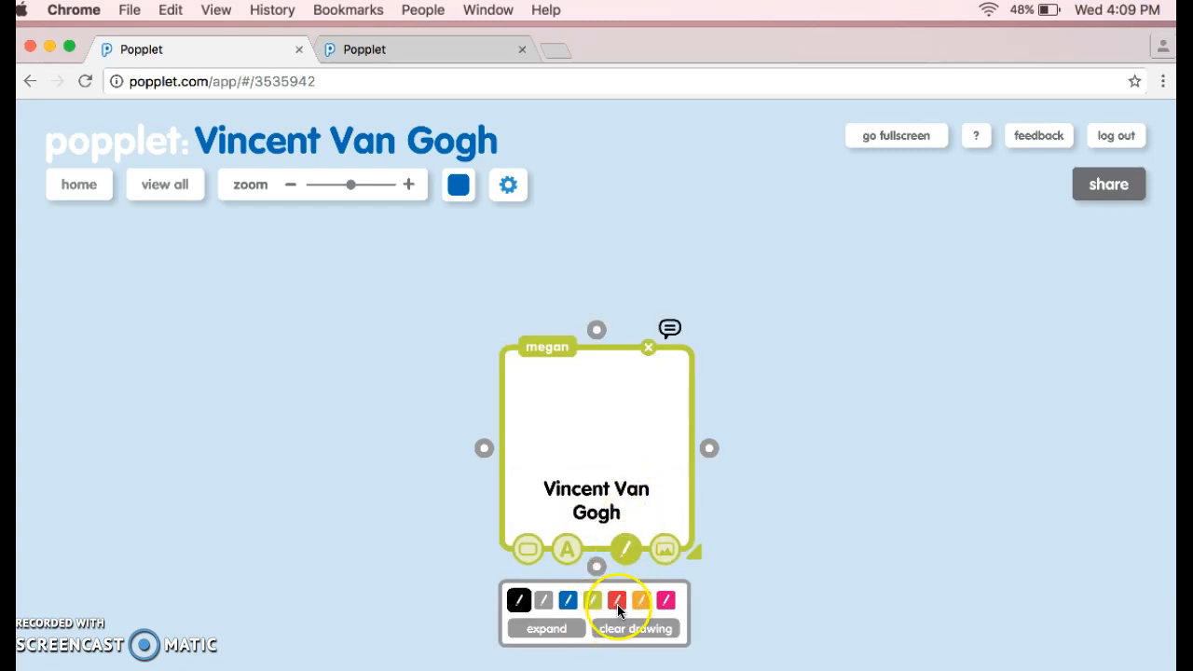
{"action": "left_click", "coordinate": [598, 513]}
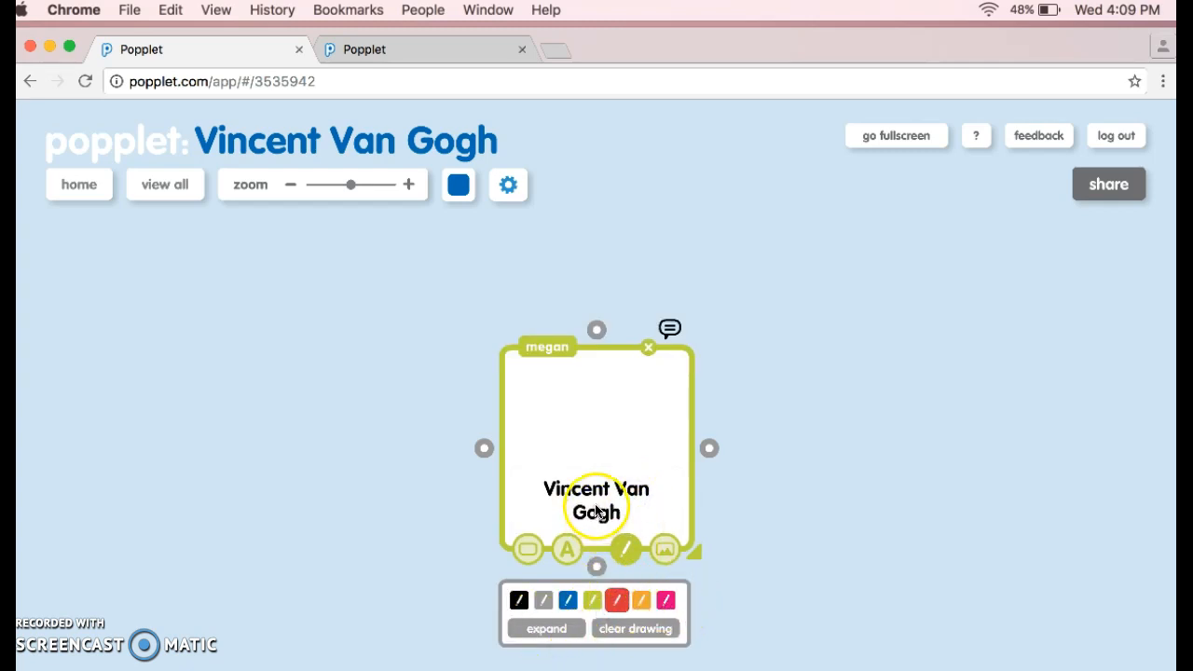
{"action": "mouse_move", "coordinate": [587, 471]}
{"action": "left_mouse_down"}
{"action": "mouse_move", "coordinate": [485, 407]}
{"action": "mouse_move", "coordinate": [647, 336]}
{"action": "mouse_move", "coordinate": [602, 490]}
{"action": "mouse_move", "coordinate": [759, 379]}
{"action": "mouse_move", "coordinate": [471, 437]}
{"action": "mouse_move", "coordinate": [513, 296]}
{"action": "mouse_move", "coordinate": [751, 388]}
{"action": "mouse_move", "coordinate": [546, 506]}
{"action": "mouse_move", "coordinate": [565, 479]}
{"action": "left_mouse_up"}
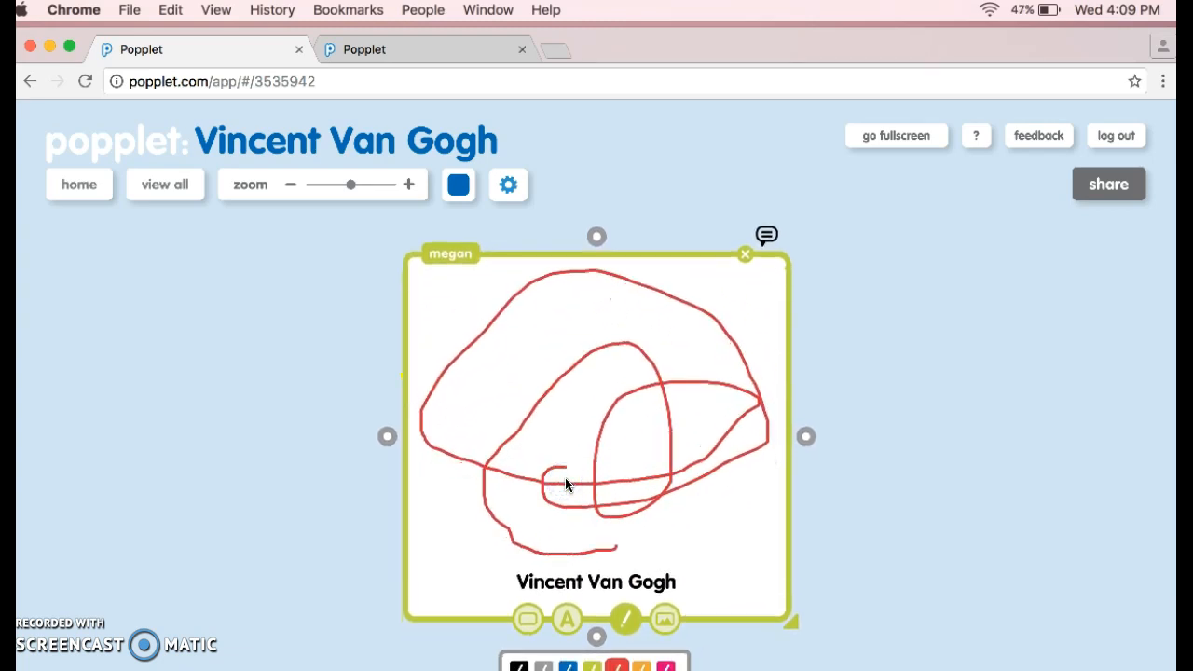
Step: Clear the freehand red drawing from the Vincent Van Gogh box
{"action": "left_click", "coordinate": [828, 456]}
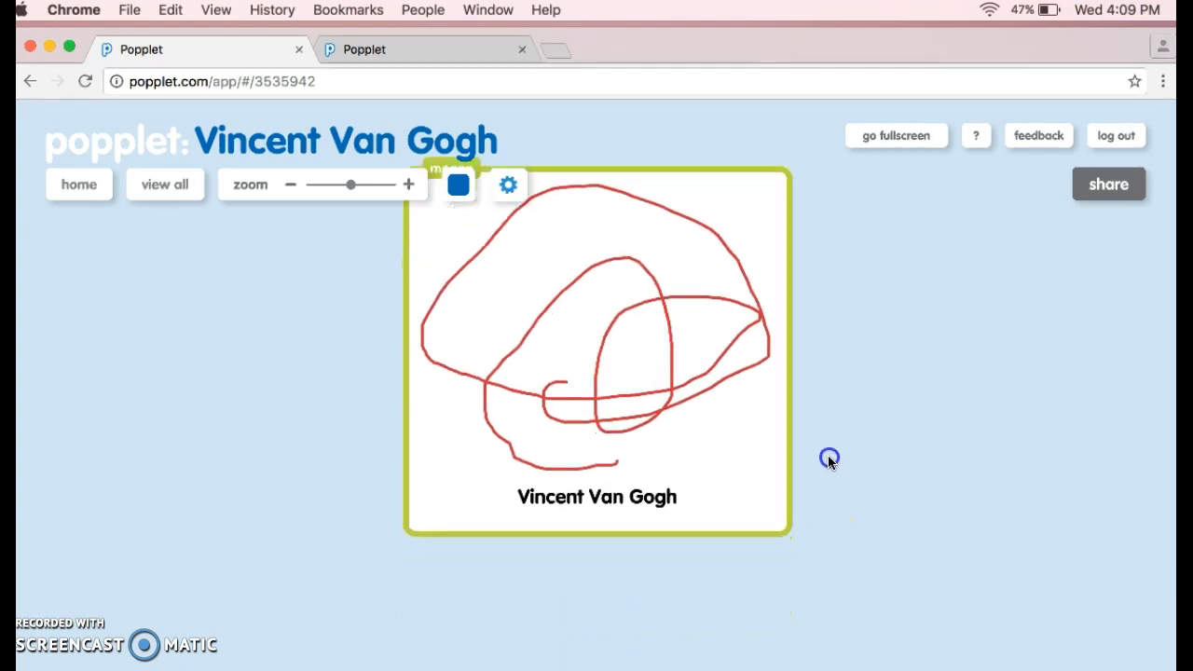
{"action": "left_click", "coordinate": [722, 471]}
{"action": "left_click", "coordinate": [634, 520]}
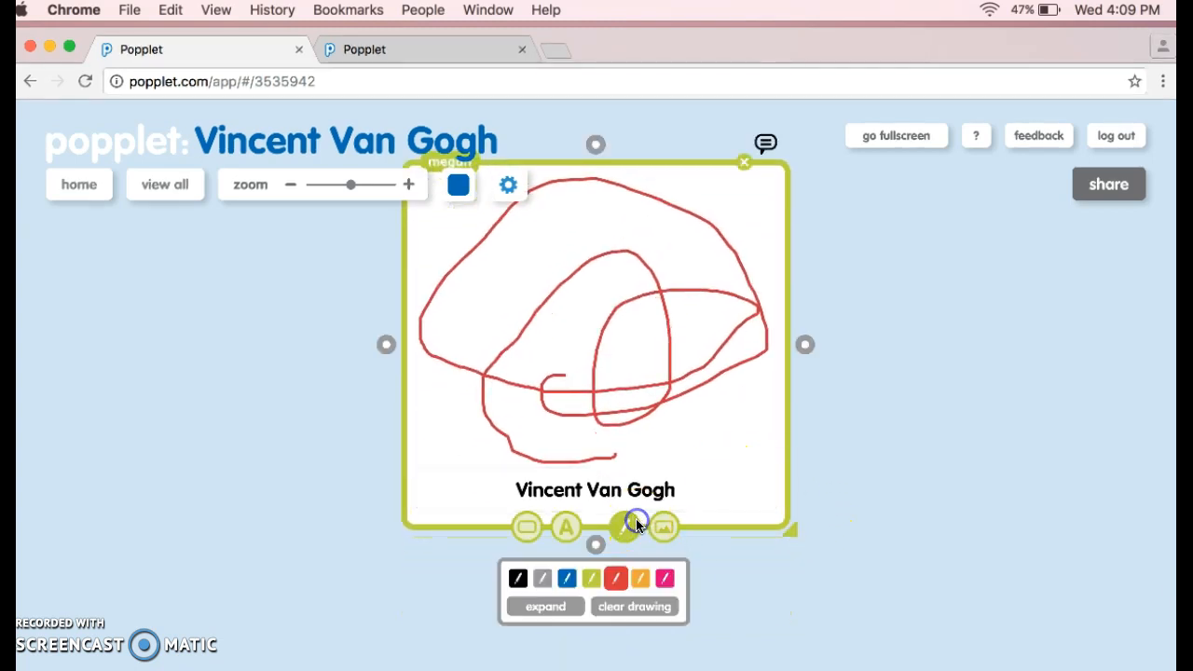
{"action": "left_click", "coordinate": [634, 607]}
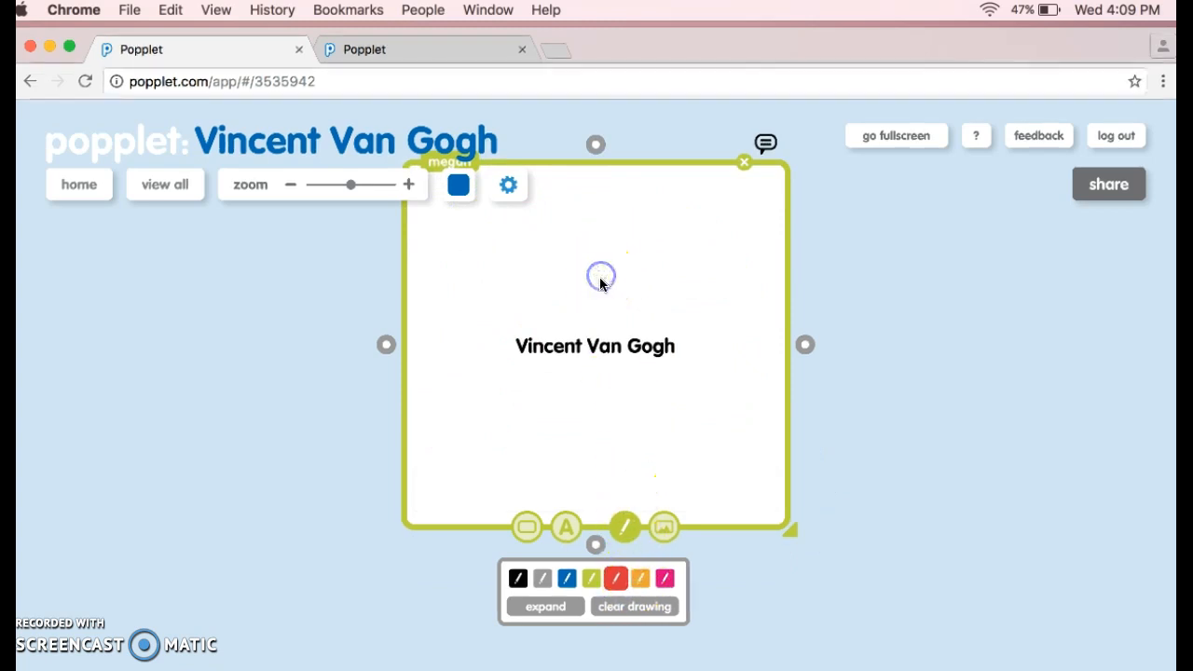
Step: Shrink the Vincent Van Gogh box and insert a portrait image of Van Gogh above its text
{"action": "left_click_drag", "start_coordinate": [791, 533], "coordinate": [740, 466]}
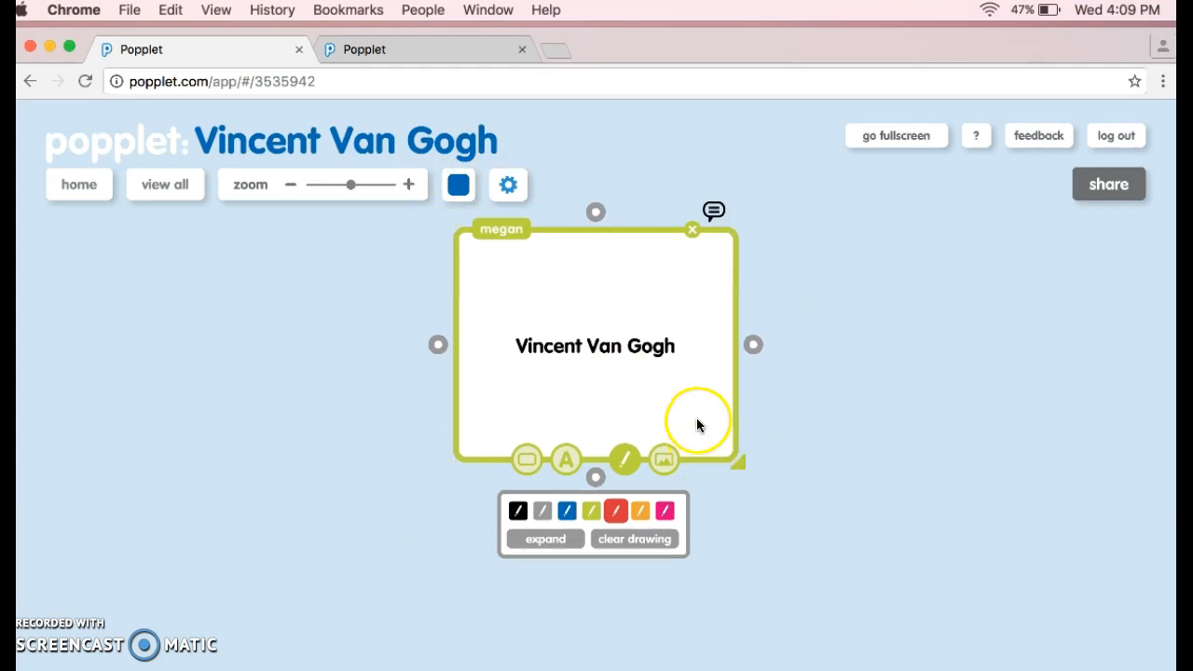
{"action": "left_click", "coordinate": [665, 461]}
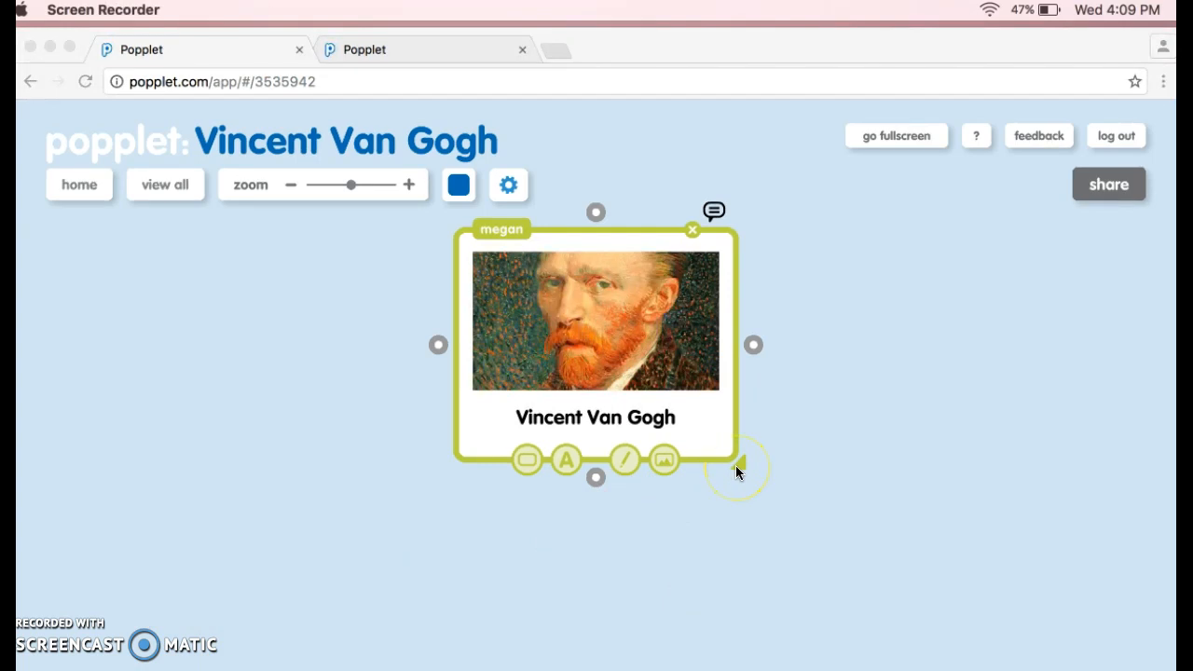
Step: Try enlarging the portrait box, shrink it to fit closely around the picture and title, and move it lower on the canvas
{"action": "left_click", "coordinate": [735, 465]}
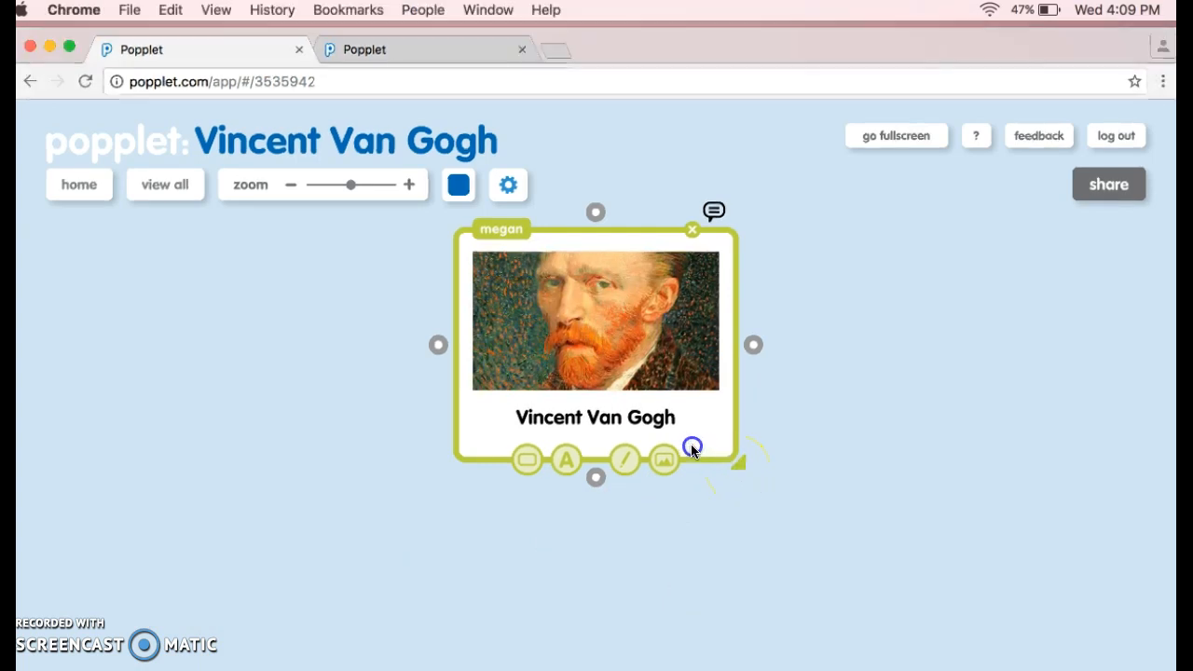
{"action": "mouse_move", "coordinate": [744, 464]}
{"action": "left_mouse_down"}
{"action": "mouse_move", "coordinate": [682, 419]}
{"action": "mouse_move", "coordinate": [736, 447]}
{"action": "mouse_move", "coordinate": [766, 493]}
{"action": "mouse_move", "coordinate": [739, 462]}
{"action": "left_mouse_up"}
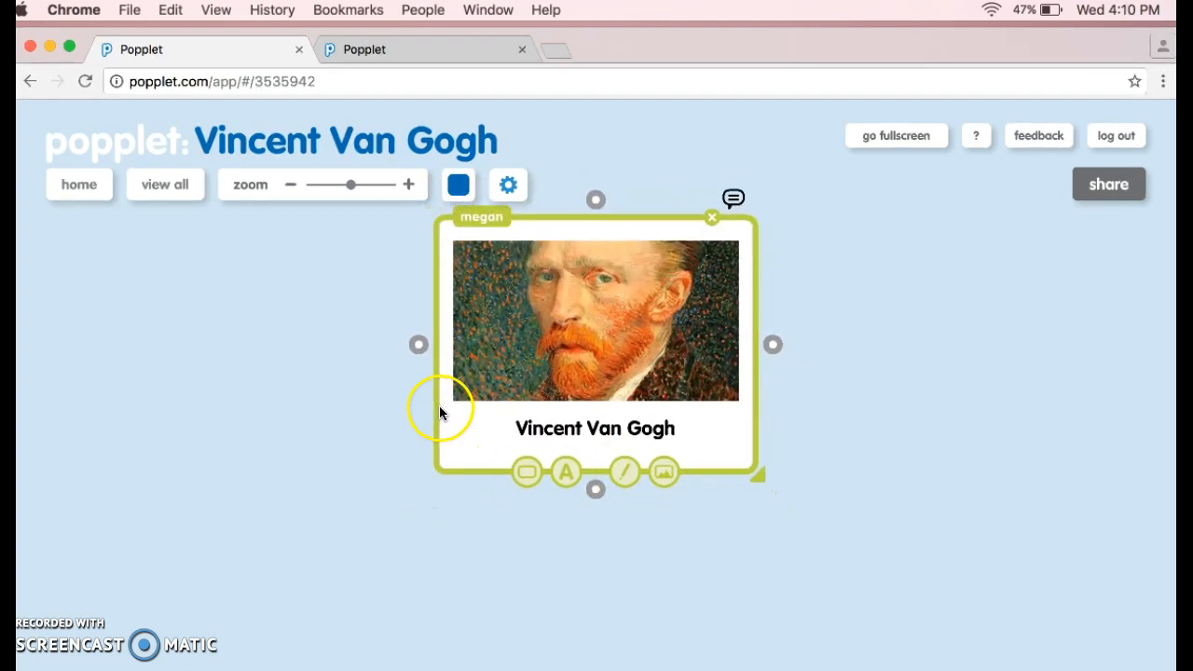
{"action": "left_click_drag", "start_coordinate": [745, 471], "coordinate": [721, 445]}
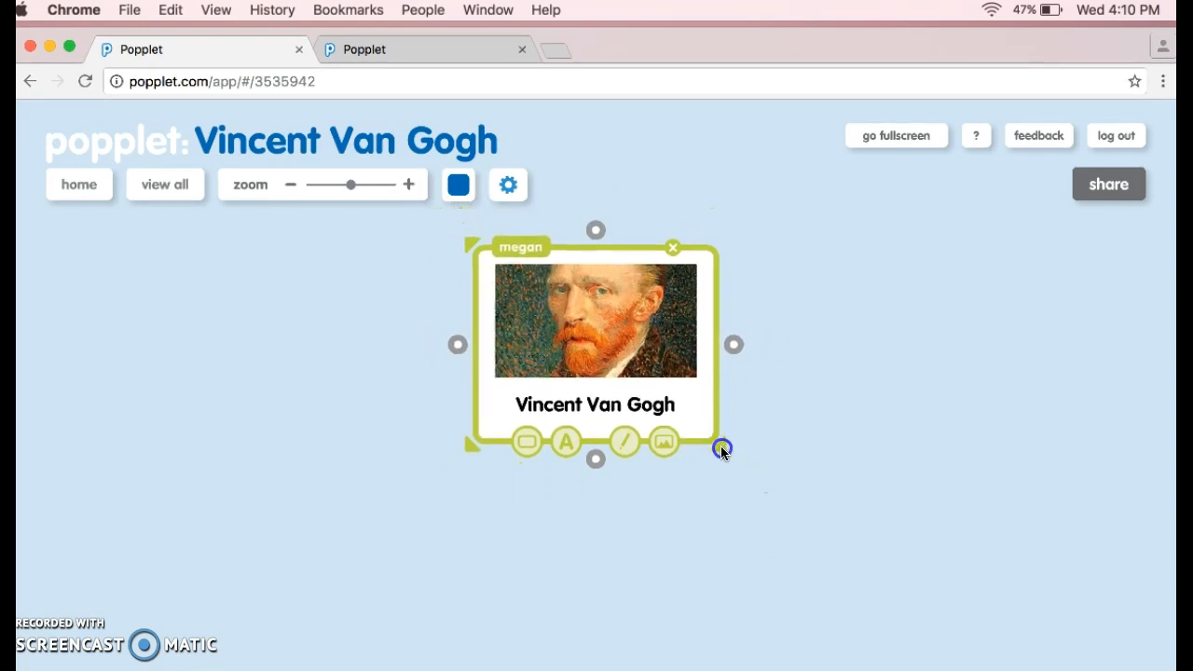
{"action": "left_click_drag", "start_coordinate": [620, 346], "coordinate": [645, 485]}
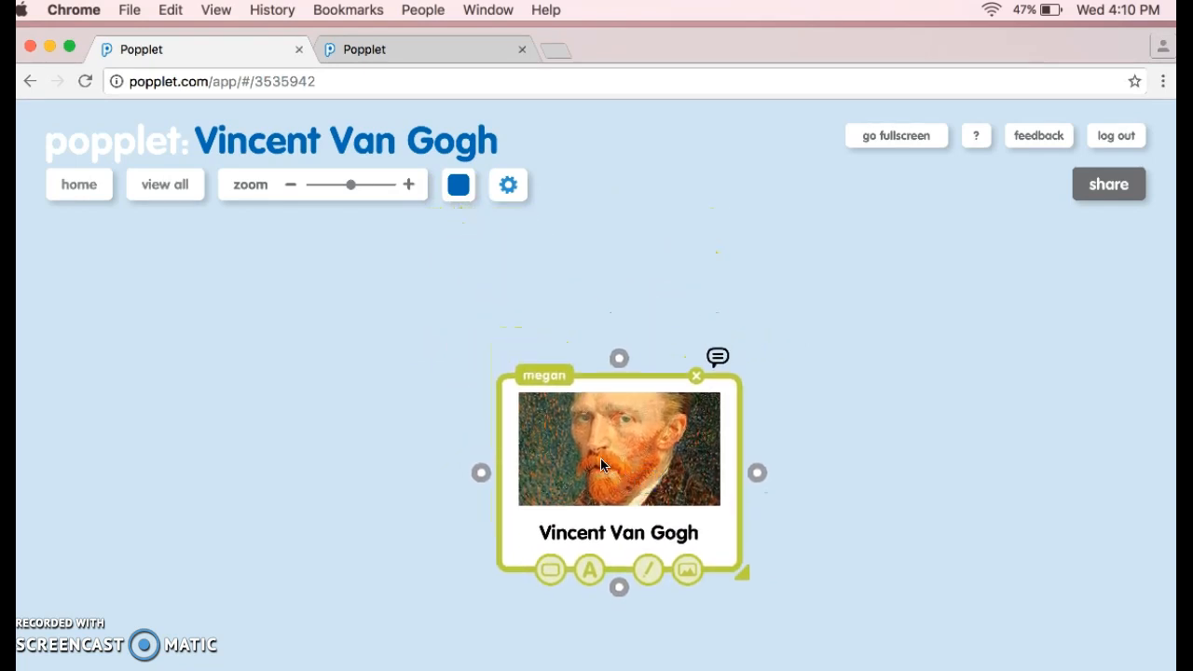
{"action": "left_click_drag", "start_coordinate": [509, 433], "coordinate": [535, 453]}
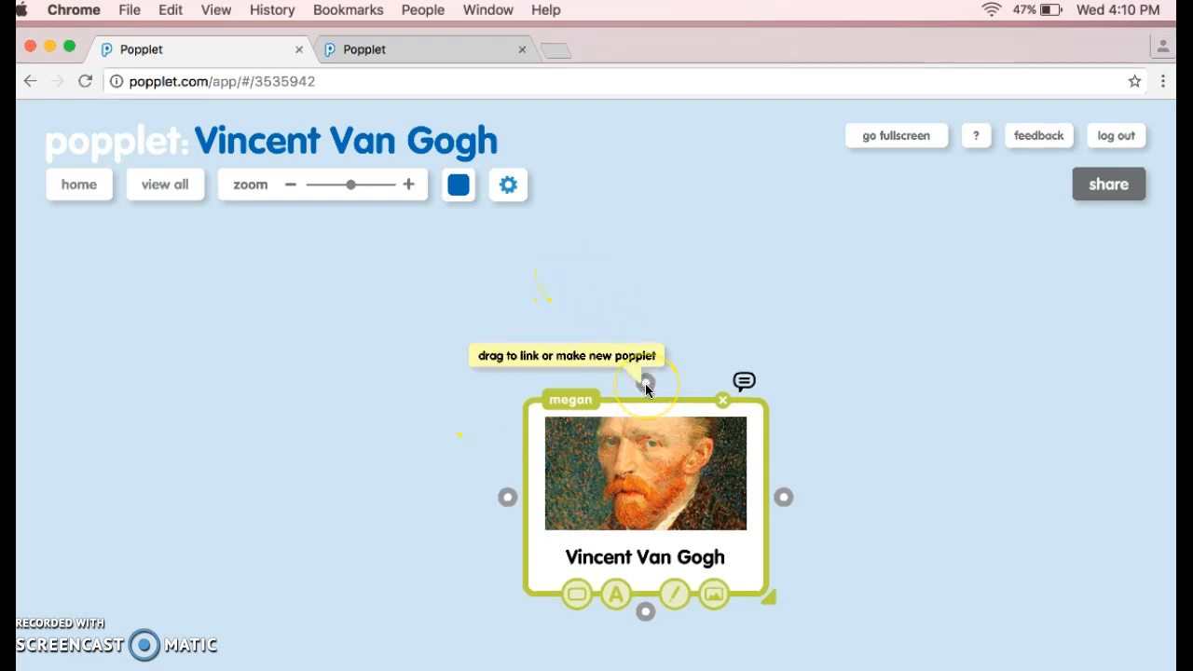
Step: Create three new boxes linked to the Vincent Van Gogh box, one above it, one to its right and one to its left
{"action": "left_click_drag", "start_coordinate": [645, 383], "coordinate": [643, 315]}
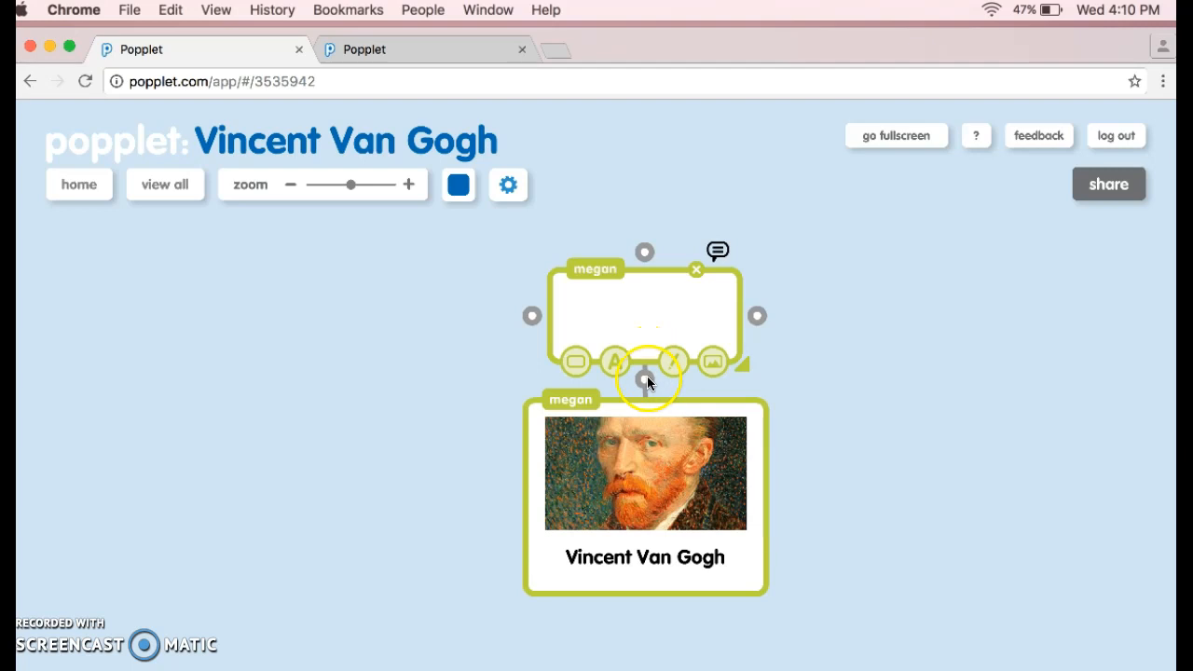
{"action": "left_click", "coordinate": [759, 500]}
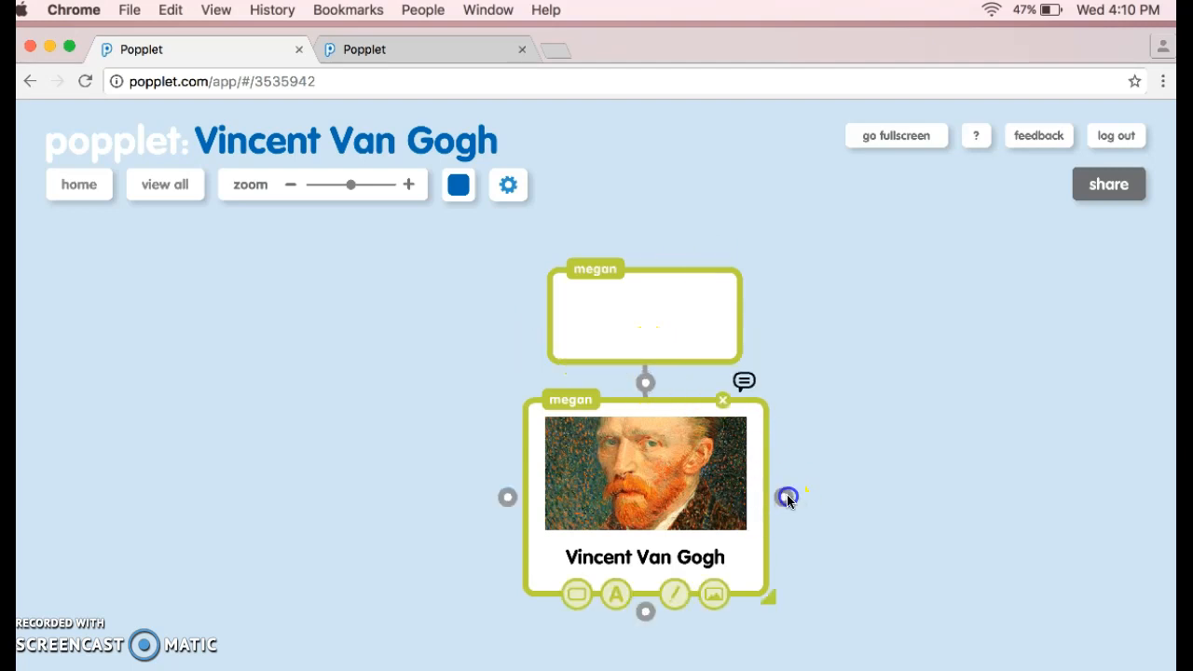
{"action": "left_click_drag", "start_coordinate": [855, 500], "coordinate": [862, 496]}
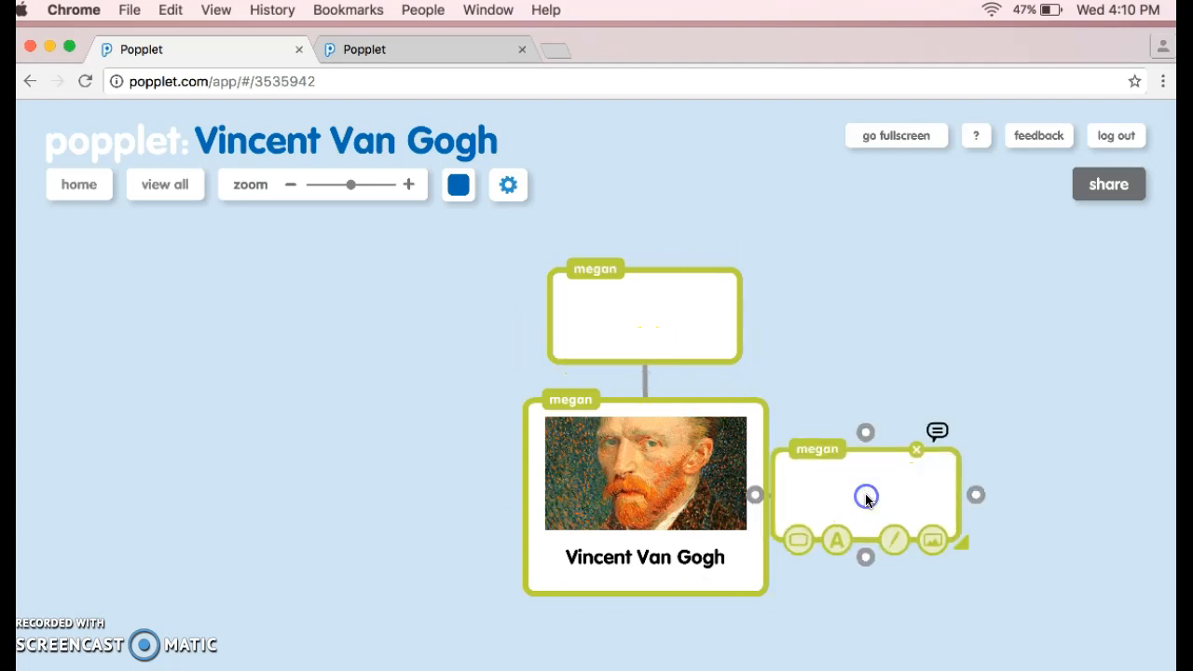
{"action": "left_click", "coordinate": [522, 501]}
{"action": "left_click", "coordinate": [506, 497]}
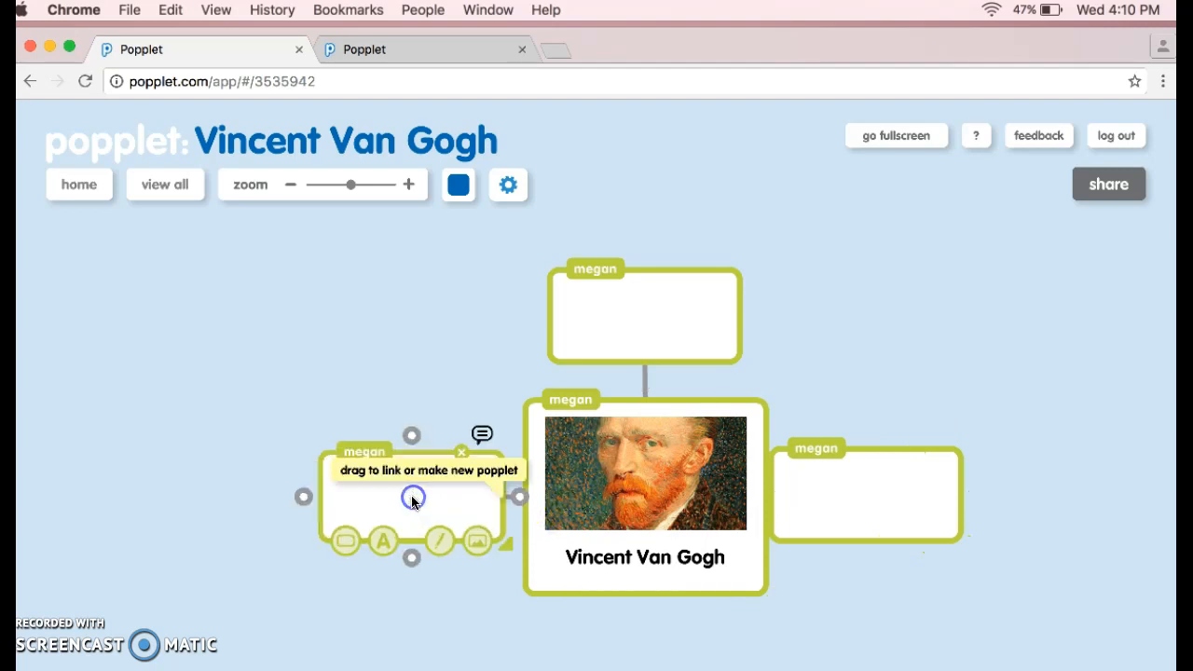
{"action": "left_click", "coordinate": [394, 498]}
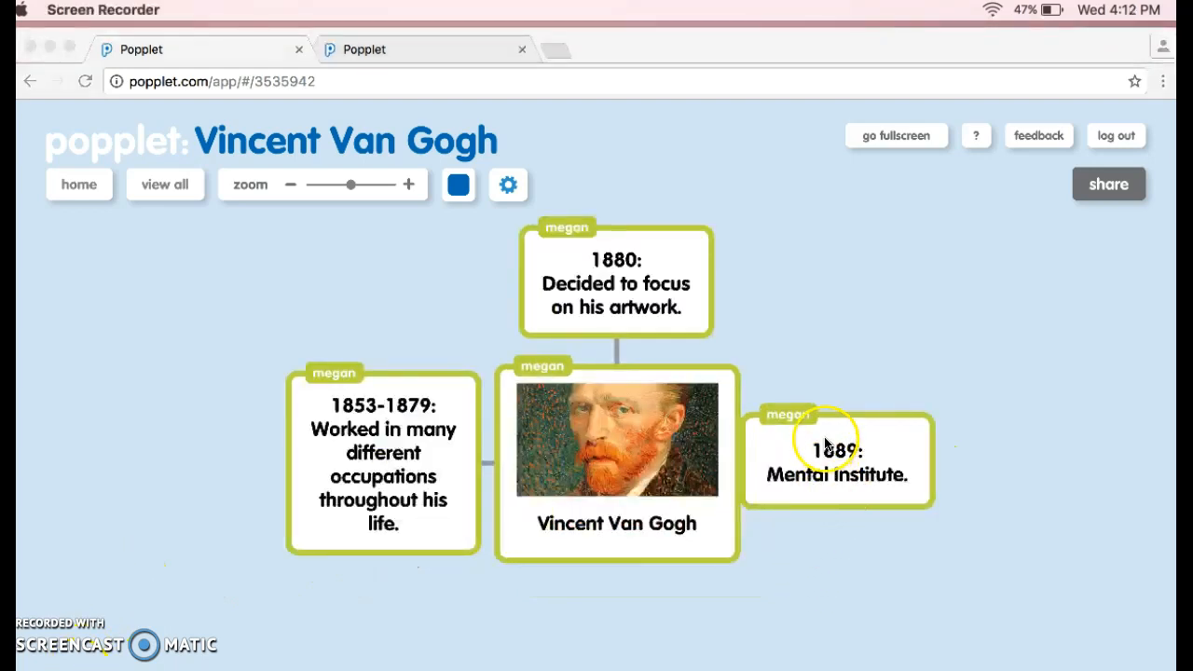
Step: Move the "1889: Mental Institute." box farther right, leaving a gap between it and the Vincent Van Gogh box
{"action": "left_click", "coordinate": [791, 439]}
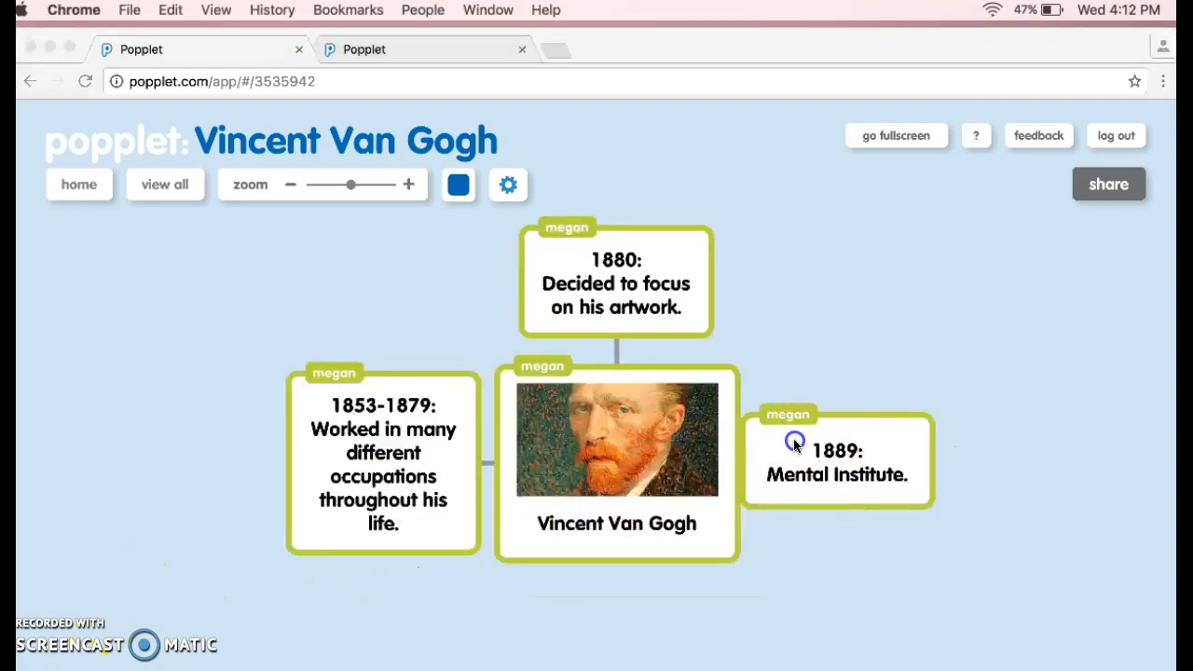
{"action": "left_click", "coordinate": [854, 440]}
{"action": "left_click", "coordinate": [878, 435]}
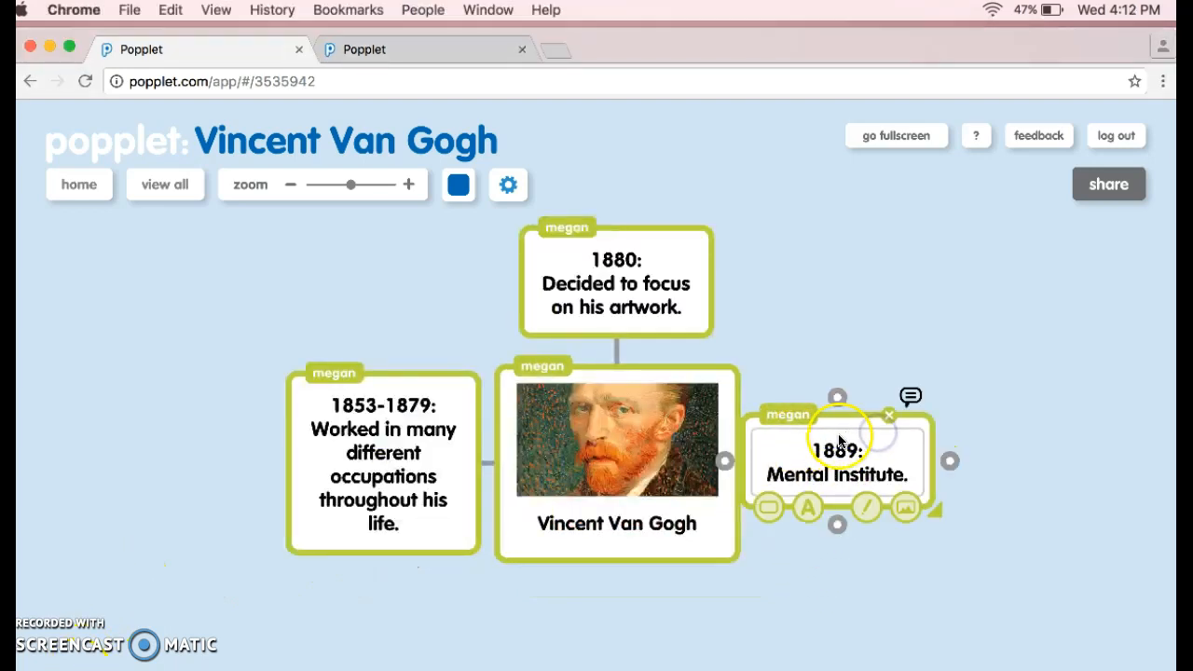
{"action": "left_click_drag", "start_coordinate": [831, 415], "coordinate": [905, 404]}
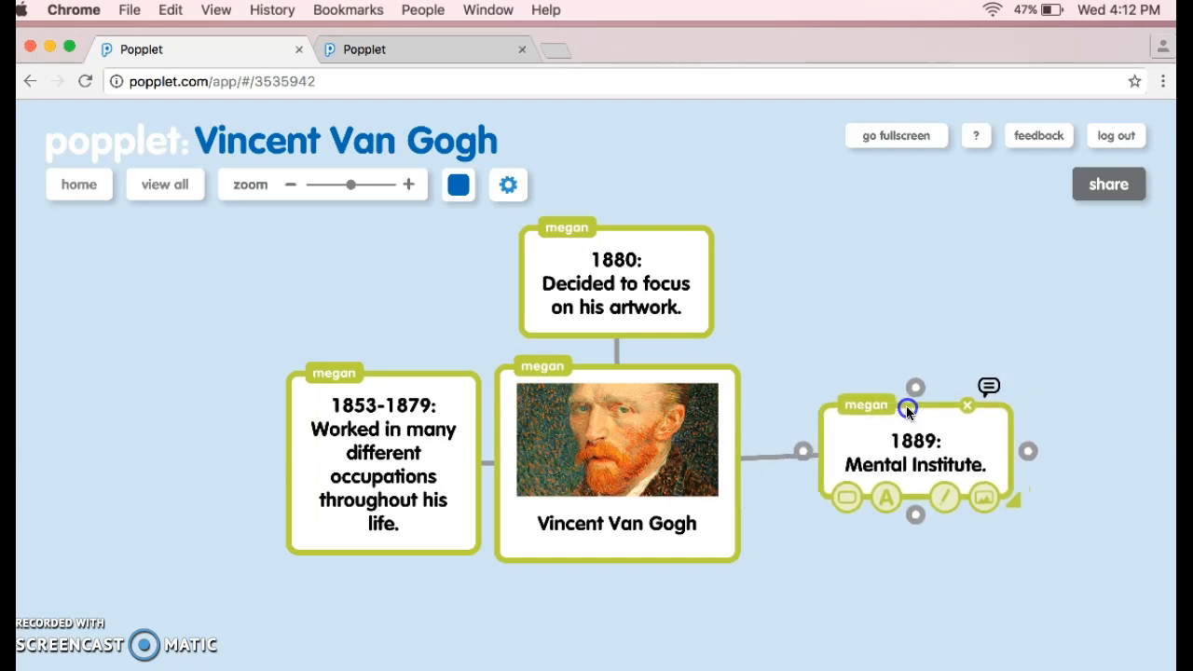